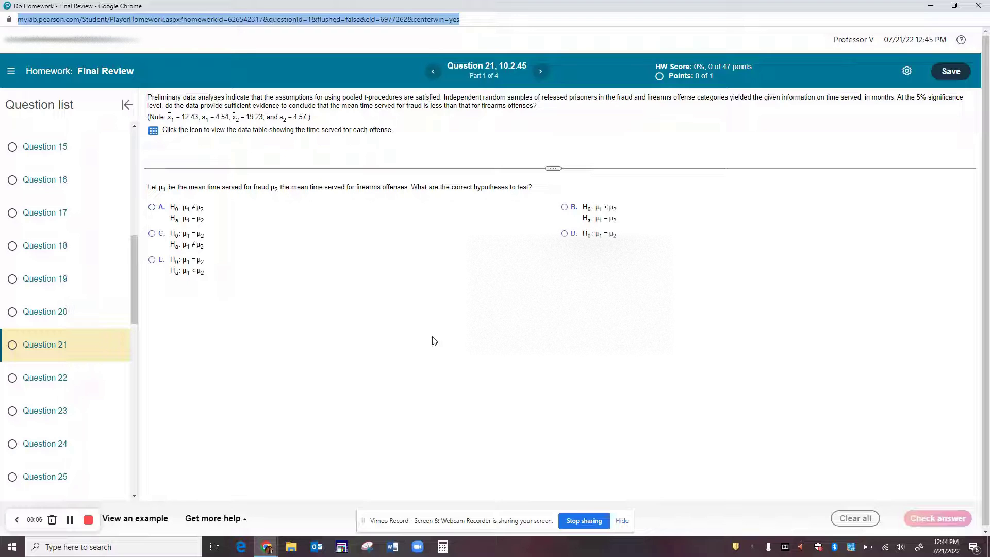
- For Question 21, choose option E: H0: μ1 = μ2 versus Ha: μ1 < μ2
click(574, 20)
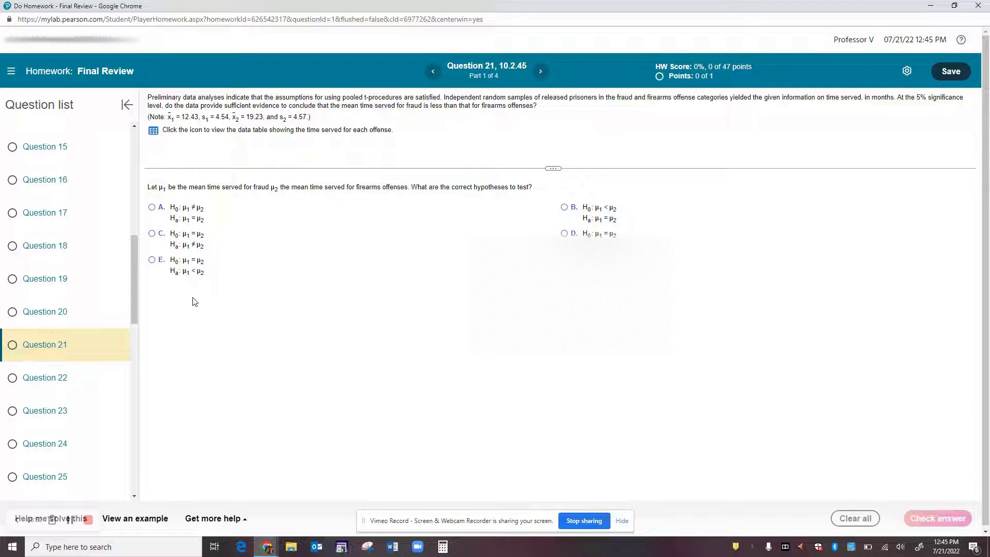
click(152, 261)
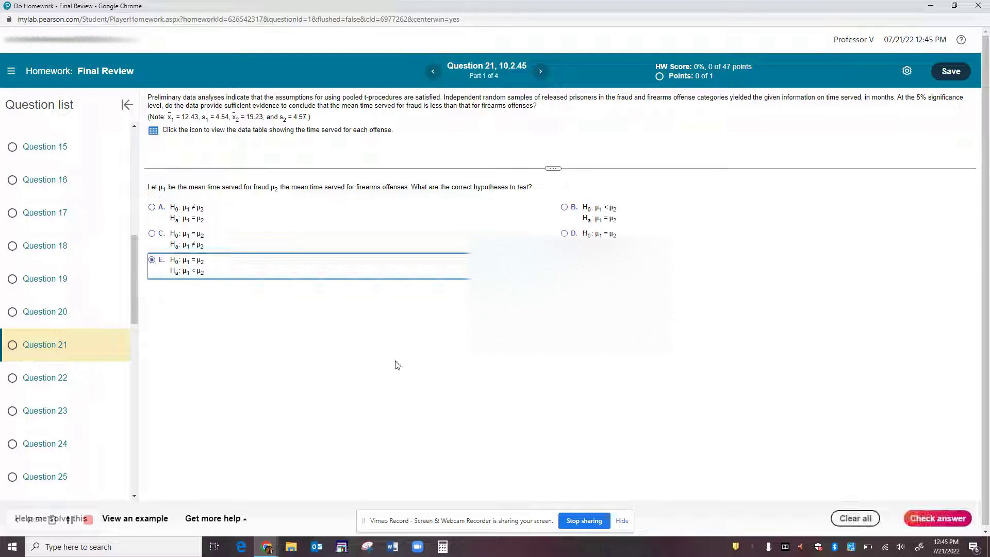
- Check the hypotheses answer, then launch StatCrunch from Get more help
click(923, 518)
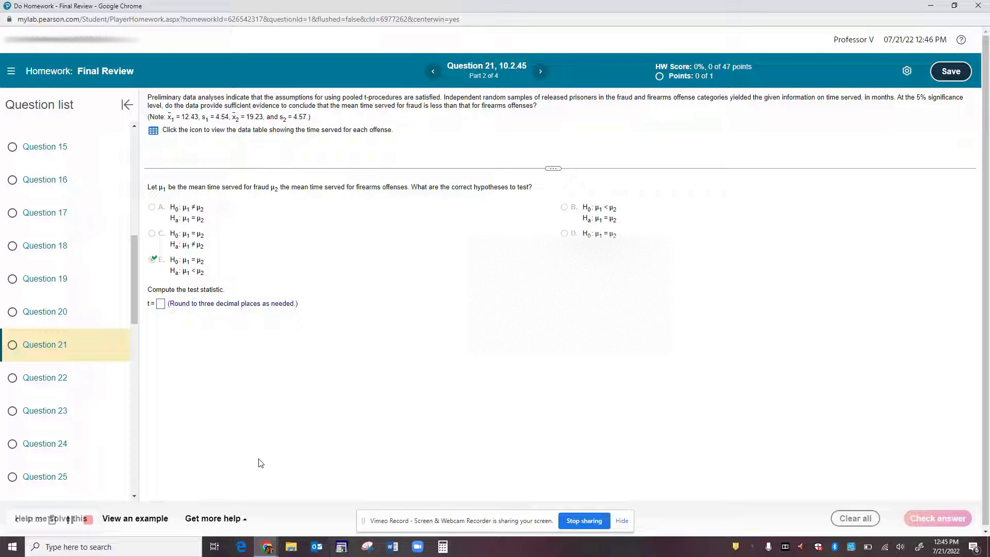
click(222, 519)
click(217, 474)
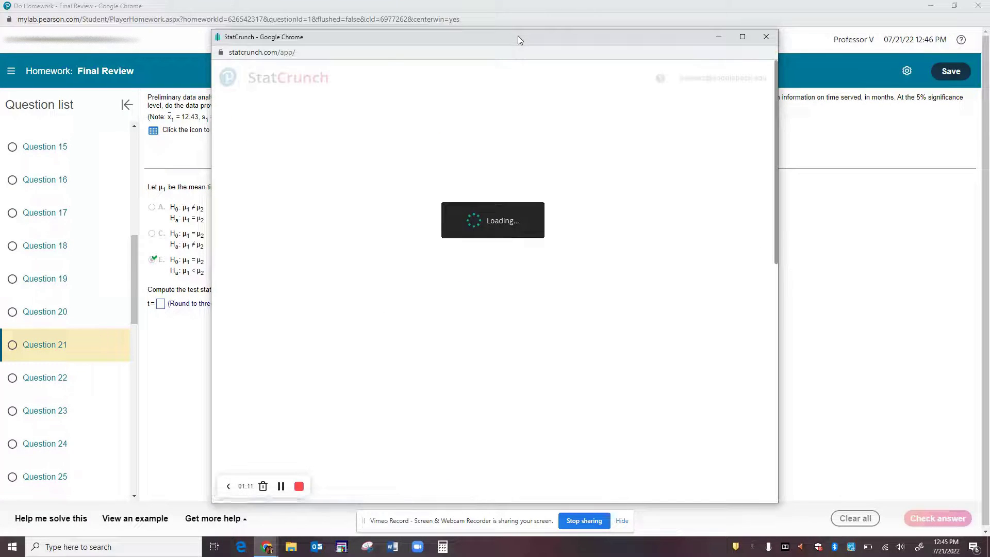
- Move StatCrunch beside the question and go to Stat > T Stats > Two Sample
drag(519, 36, 655, 151)
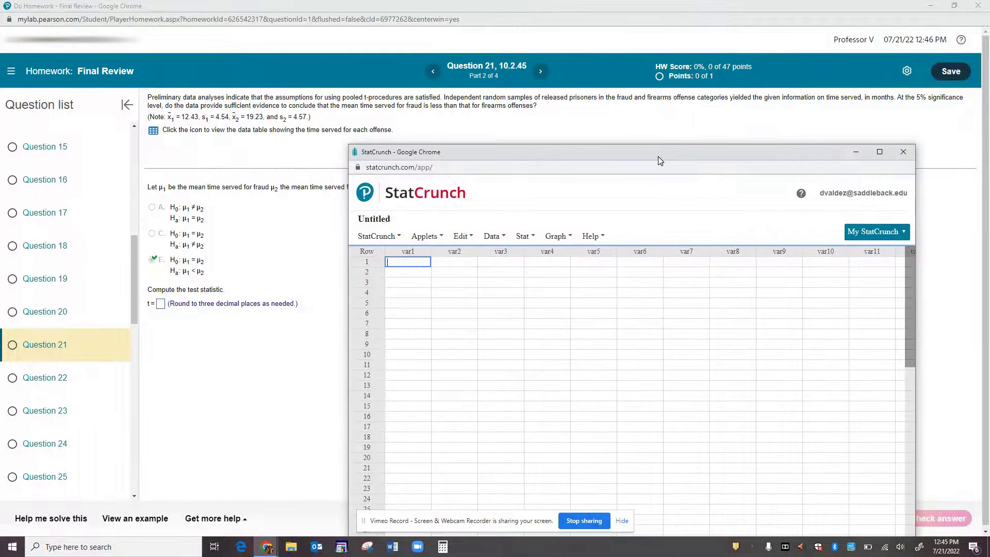
click(523, 239)
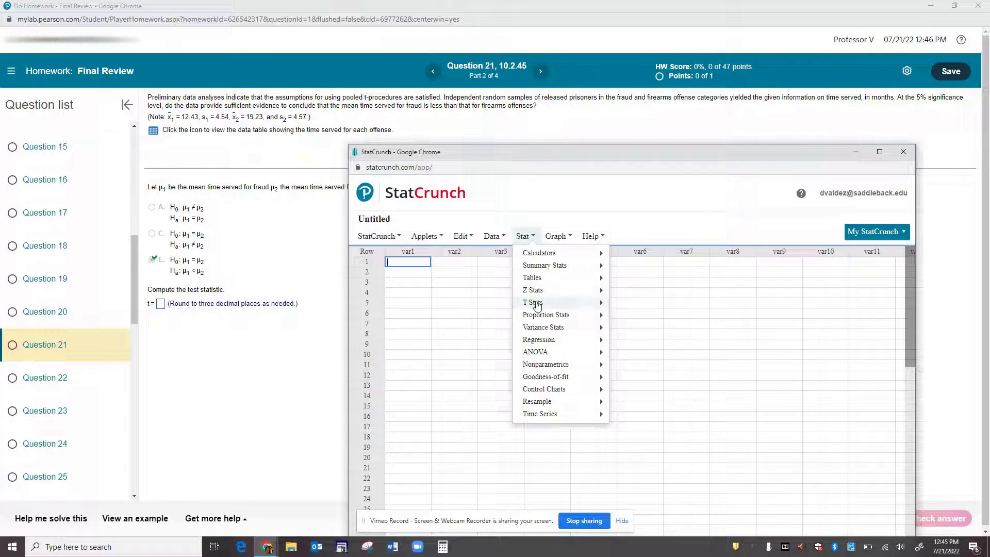
mouse_move(536, 303)
mouse_move(627, 319)
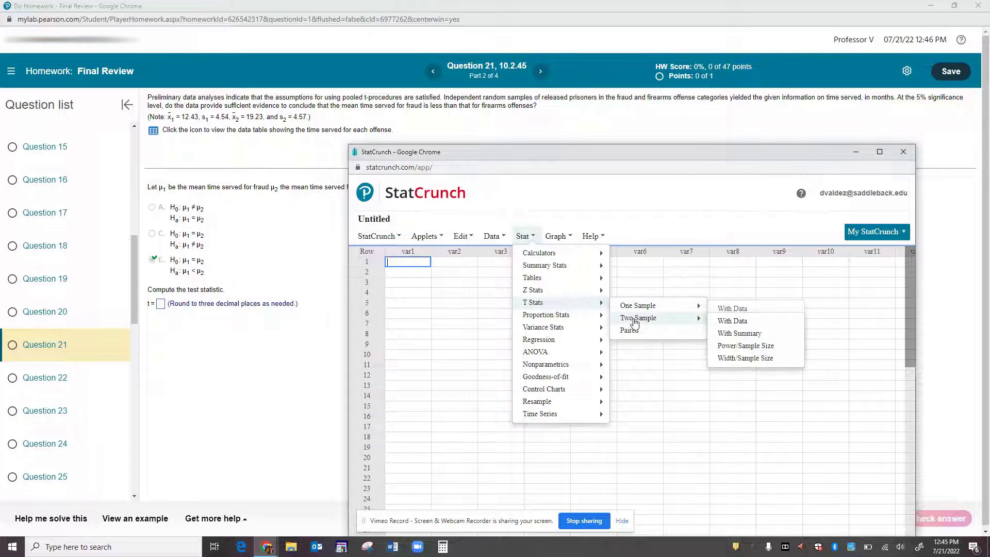
- In the With Summary two-sample t dialog, enter Sample 1: mean 12.43, SD 4.54, size 10
click(741, 336)
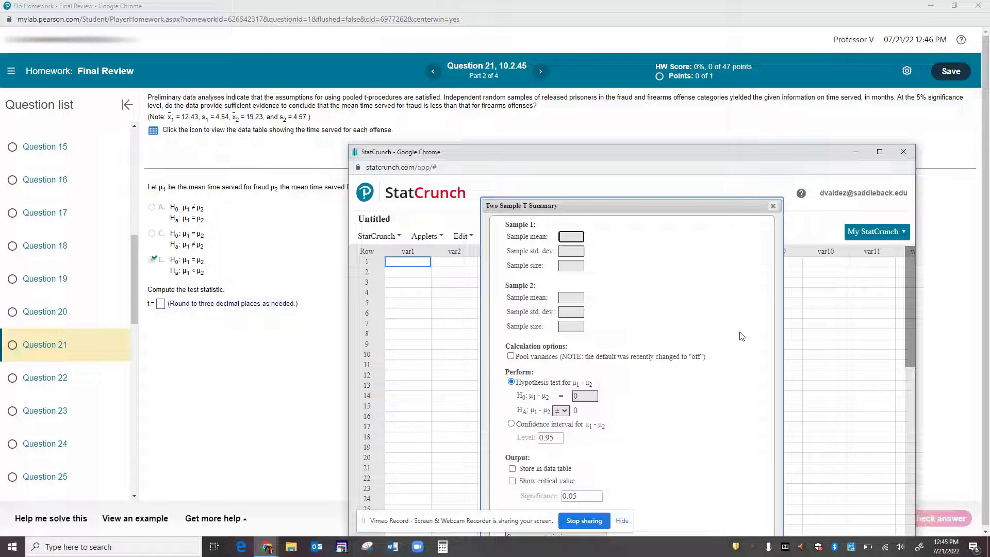
drag(628, 207, 628, 185)
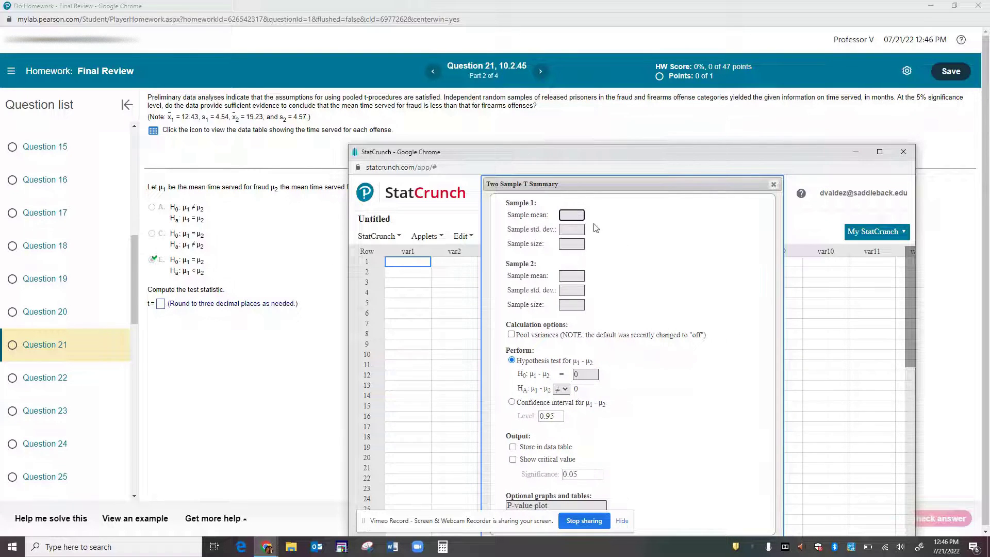
text(12.43)
key(Tab)
text(4.5)
key(Tab)
click(153, 131)
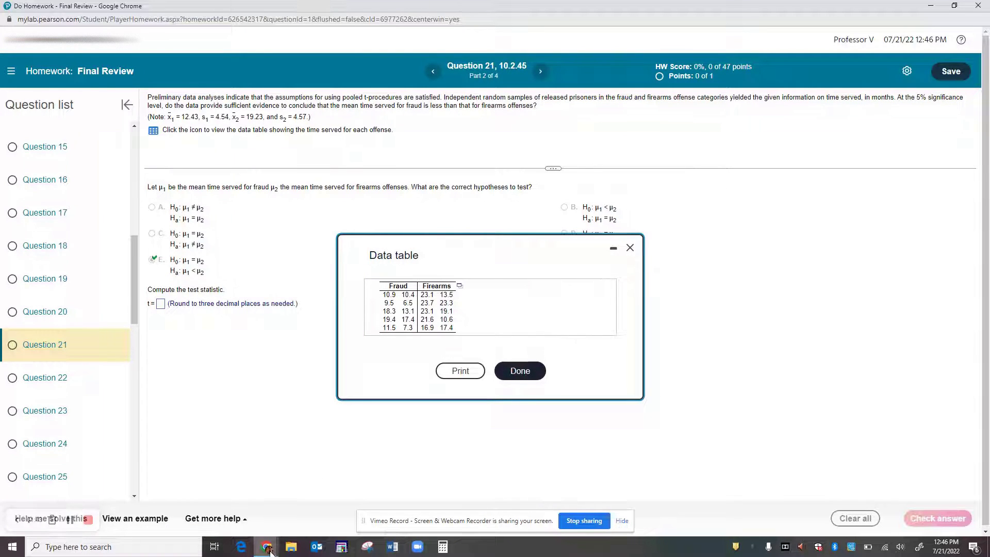
mouse_move(268, 547)
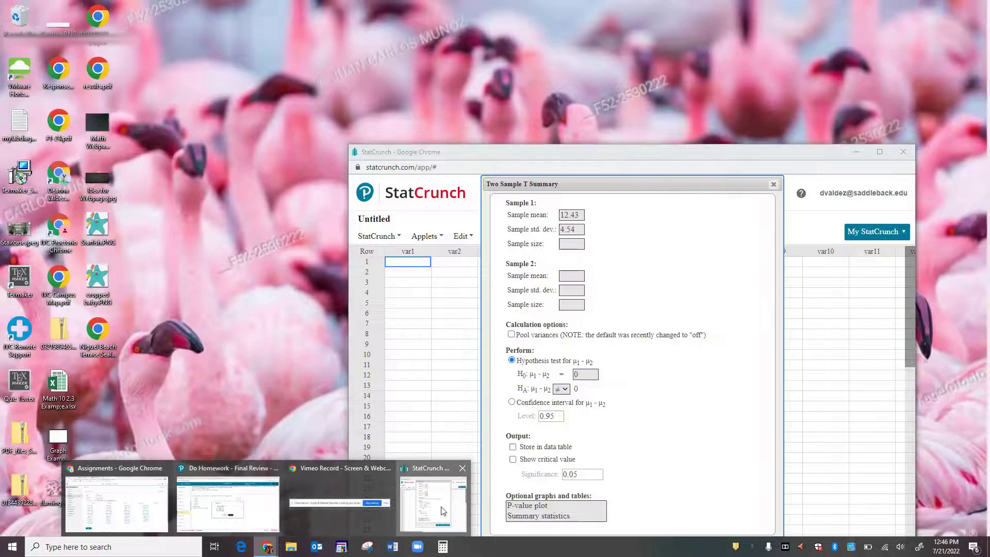
click(443, 511)
click(579, 248)
text(10)
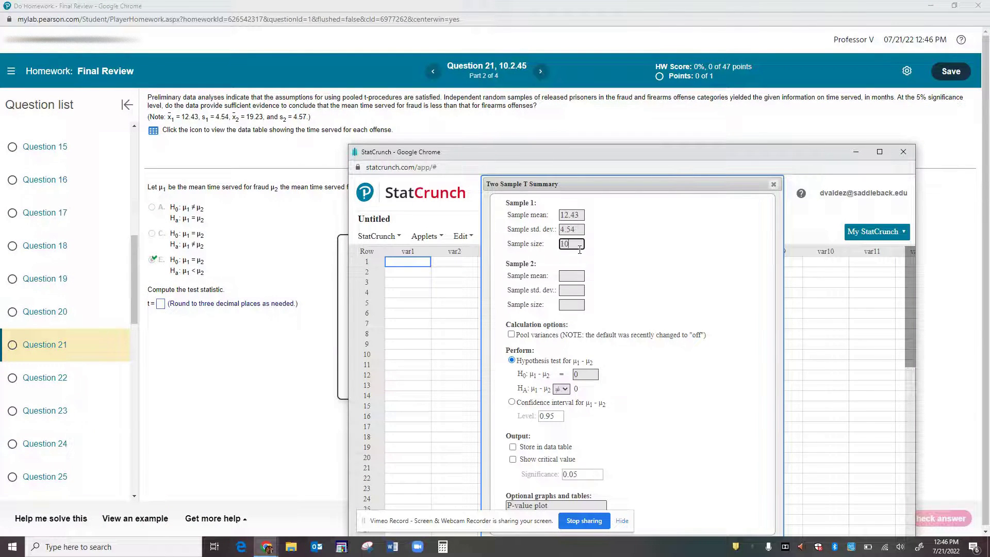
- Enter Sample 2: mean 19.23, SD 4.57, size 10, and turn on pooled variances
click(571, 275)
text(19.23)
click(574, 289)
text(4.57)
key(Tab)
text(10)
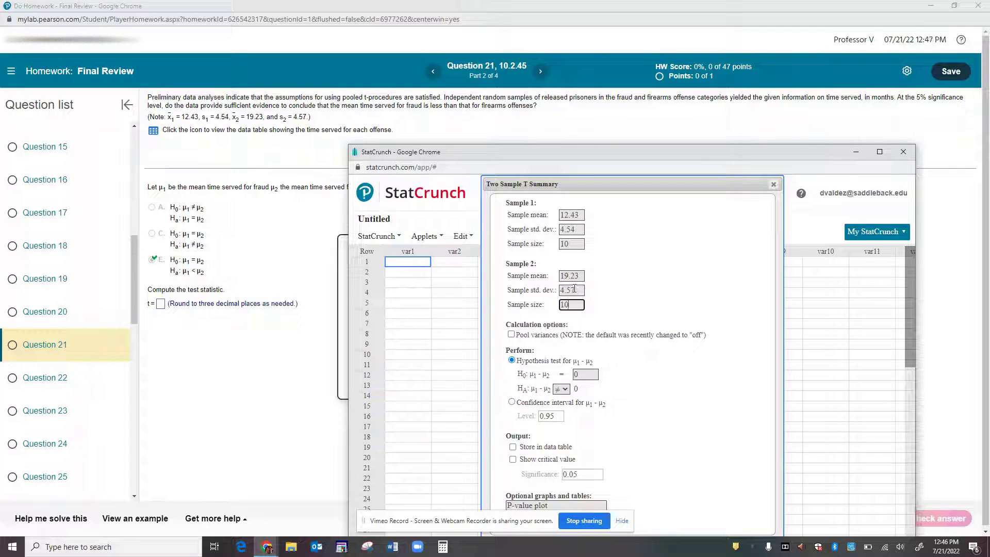
click(512, 335)
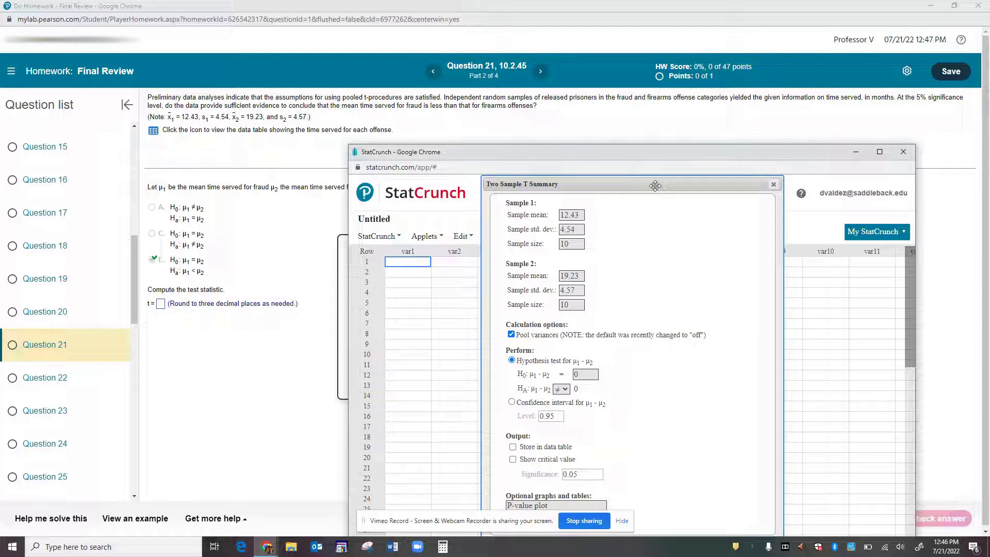
- Set the alternative to μ1 − μ2 < 0, show the critical value, and compute the pooled t test
drag(655, 185, 676, 185)
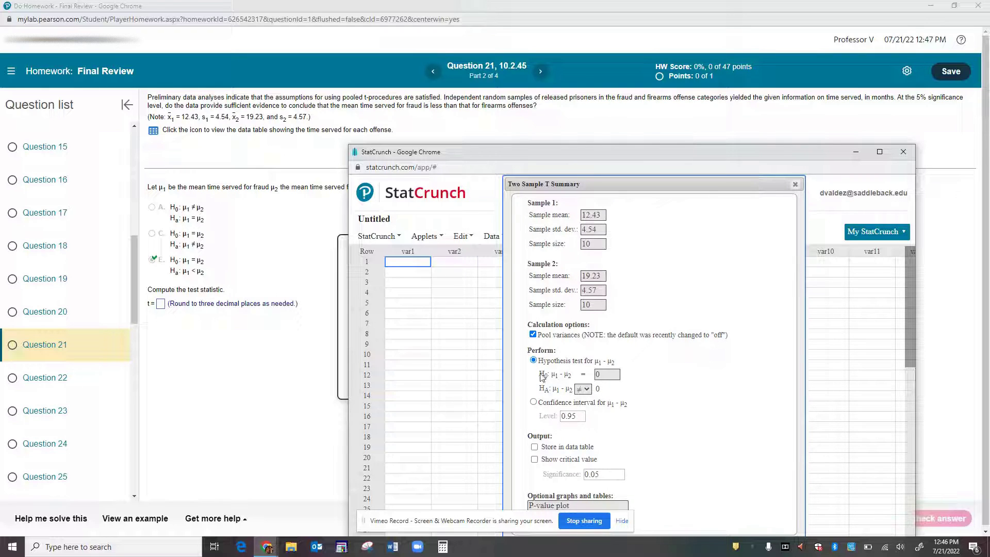
click(590, 392)
click(586, 413)
click(534, 460)
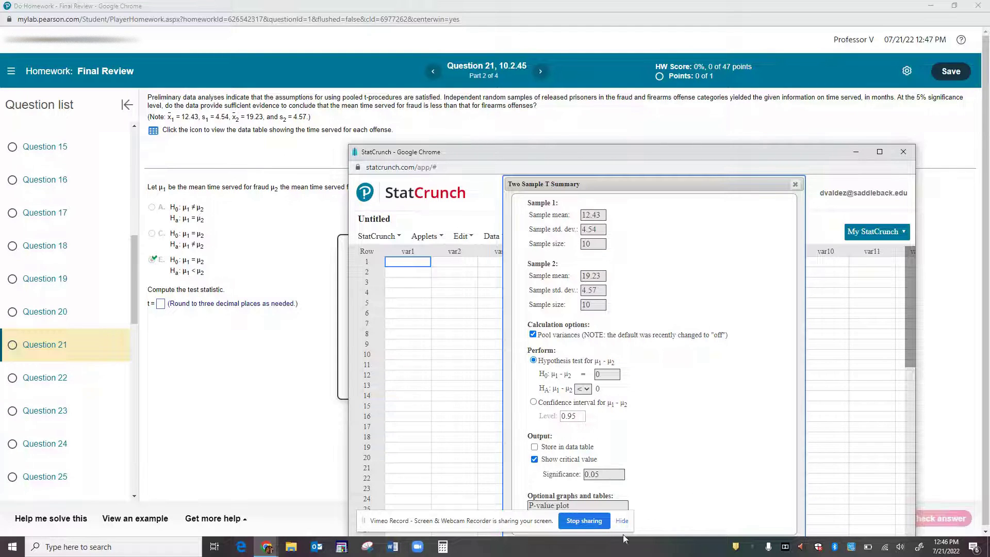
click(622, 521)
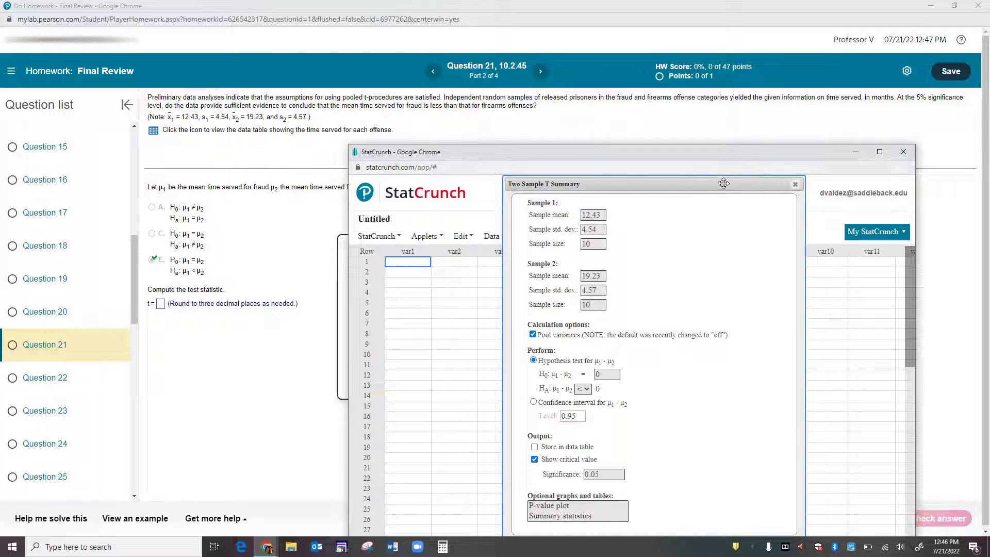
drag(724, 183, 759, 184)
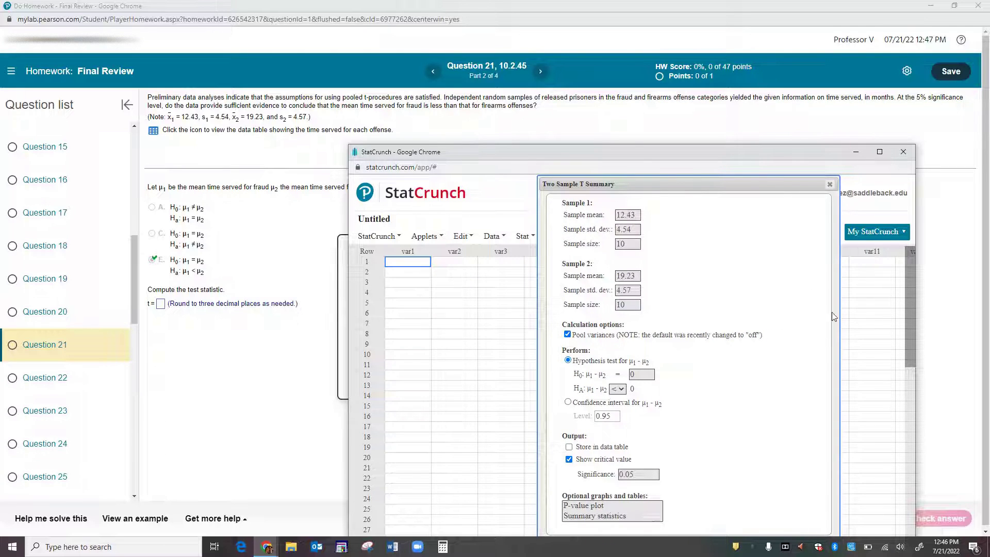
drag(596, 158, 615, 61)
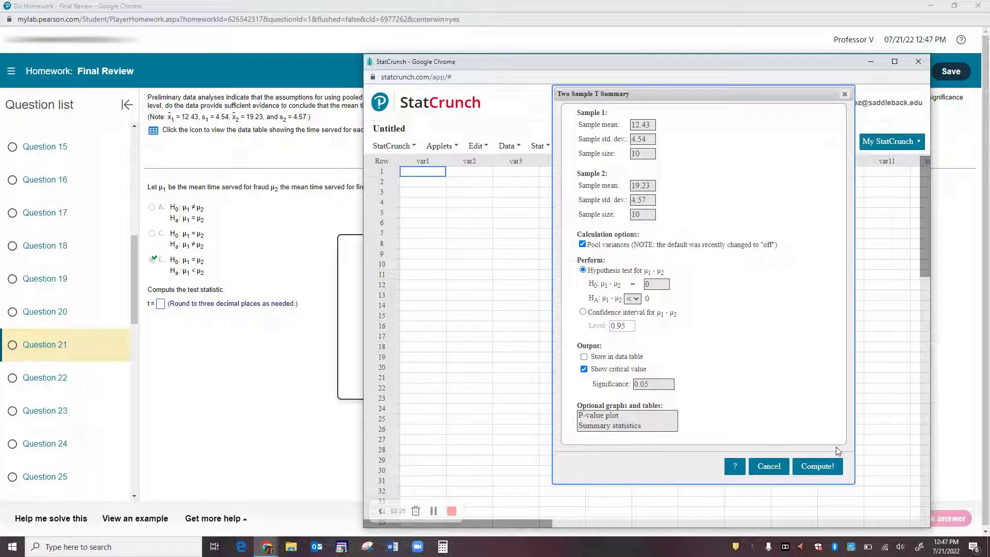
click(818, 466)
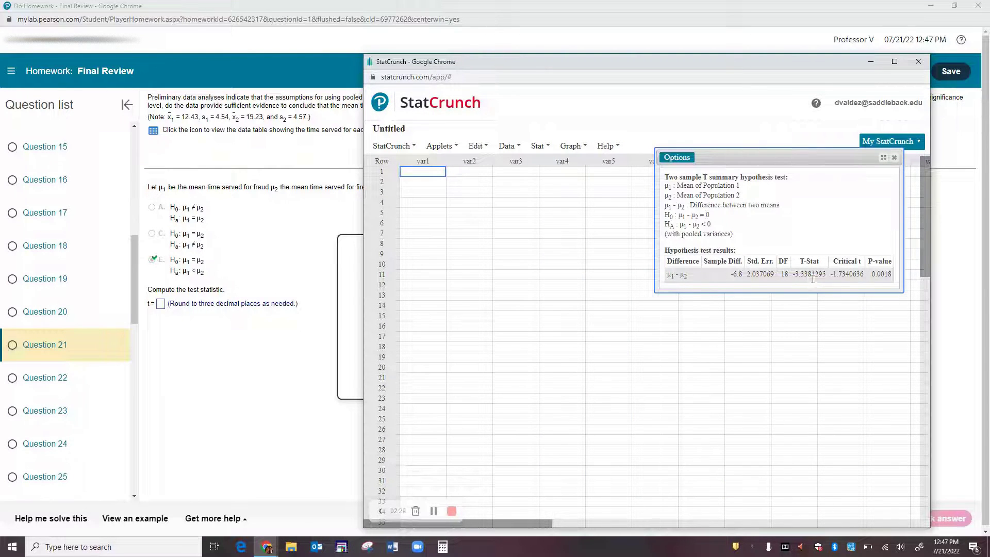
- Enter t = -3.338 in Question 21, submit it, and dismiss the correct-answer message
click(161, 306)
click(161, 308)
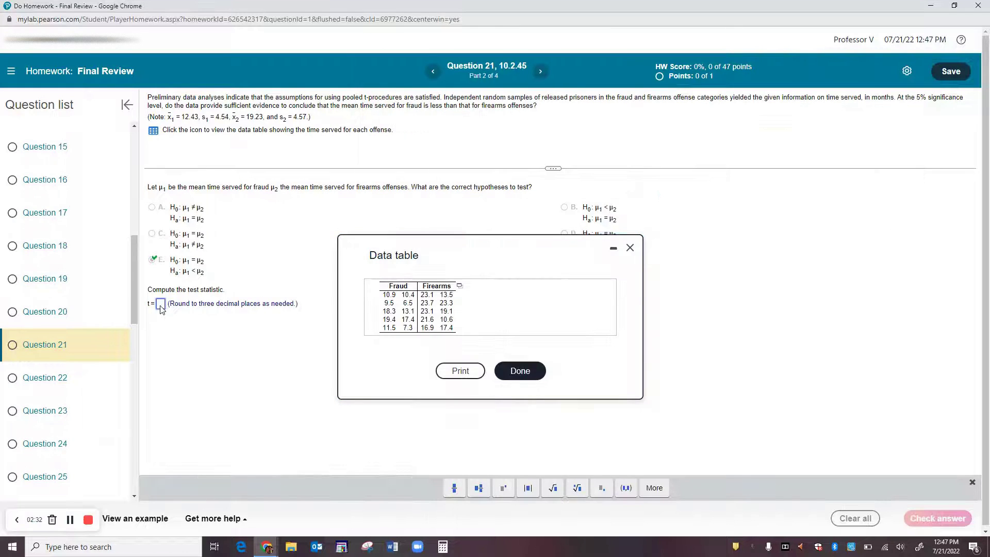
click(266, 549)
click(433, 490)
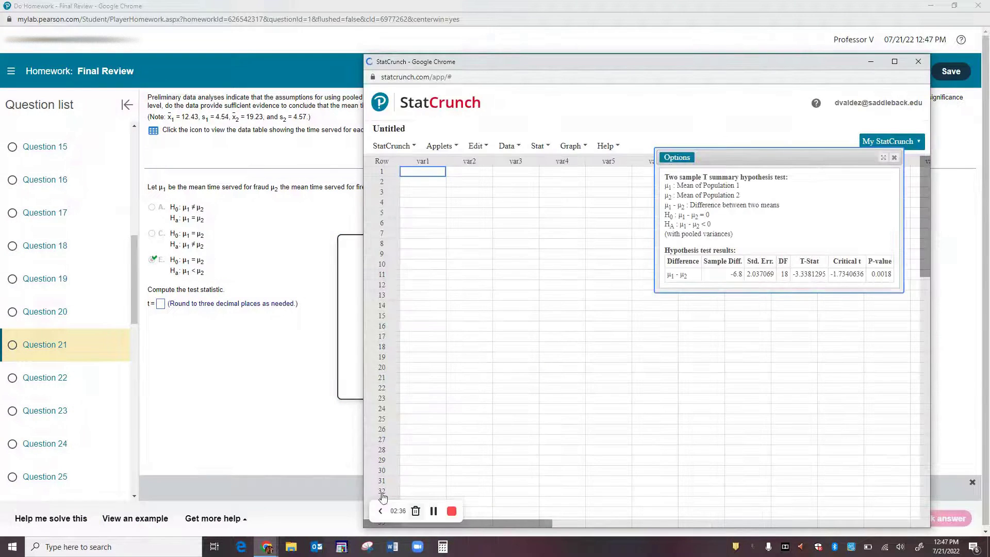
click(161, 306)
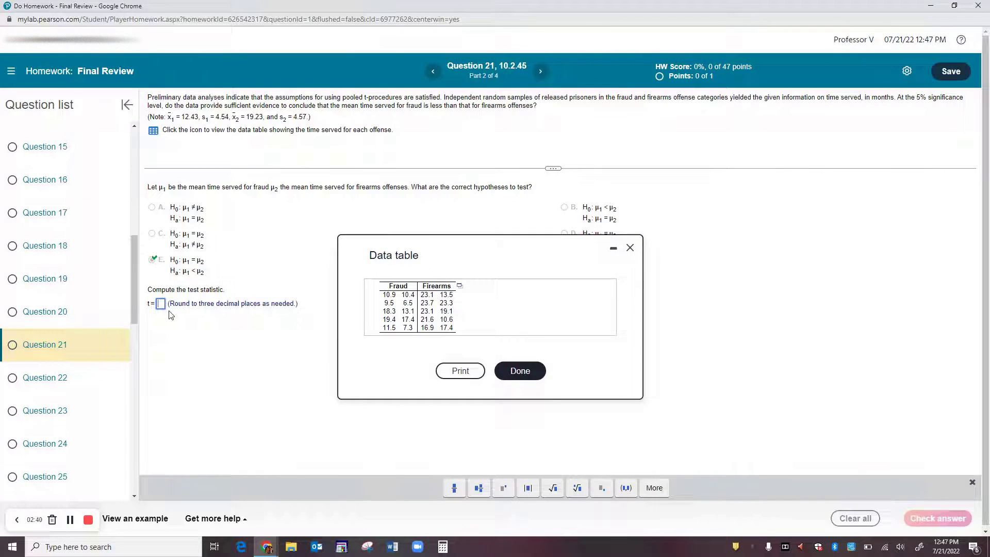
text(-3.338)
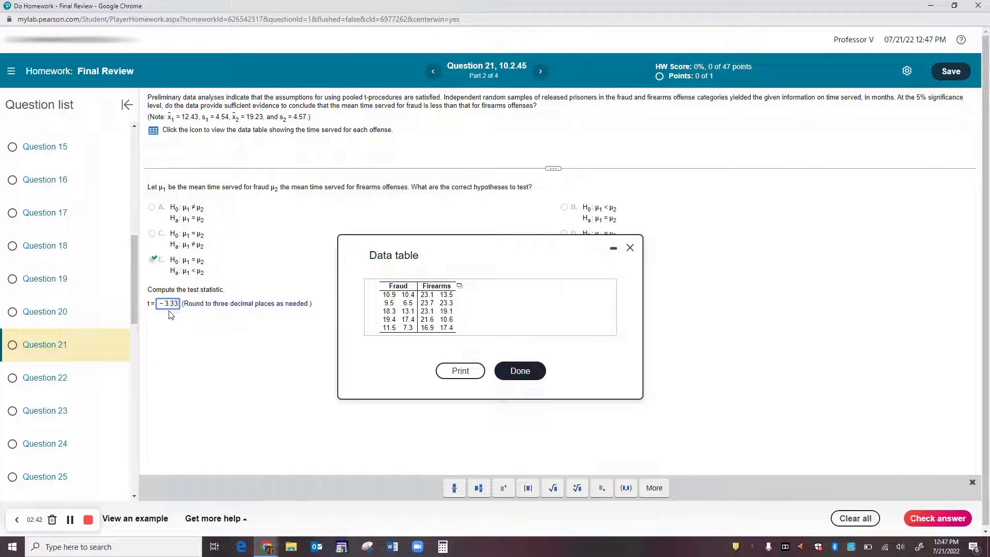
key(Return)
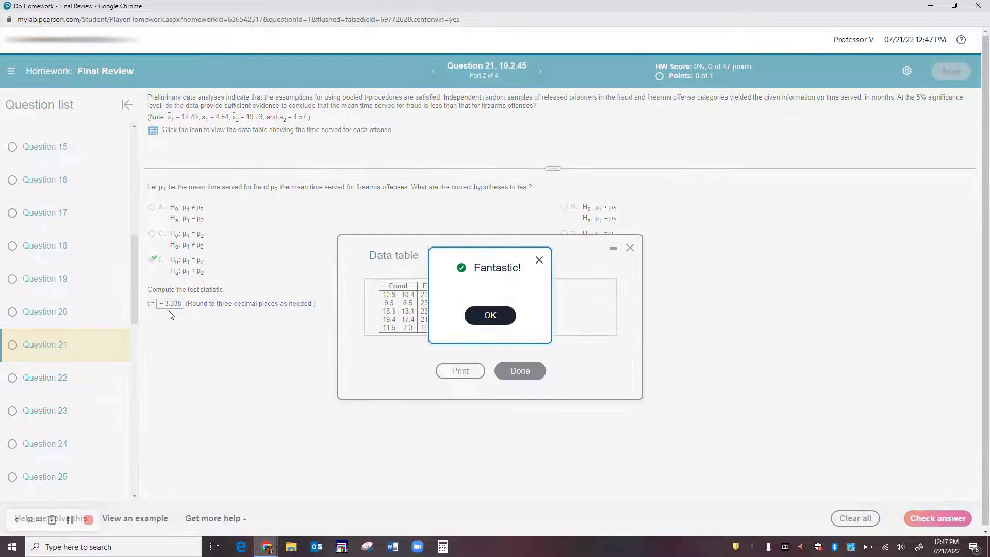
click(487, 320)
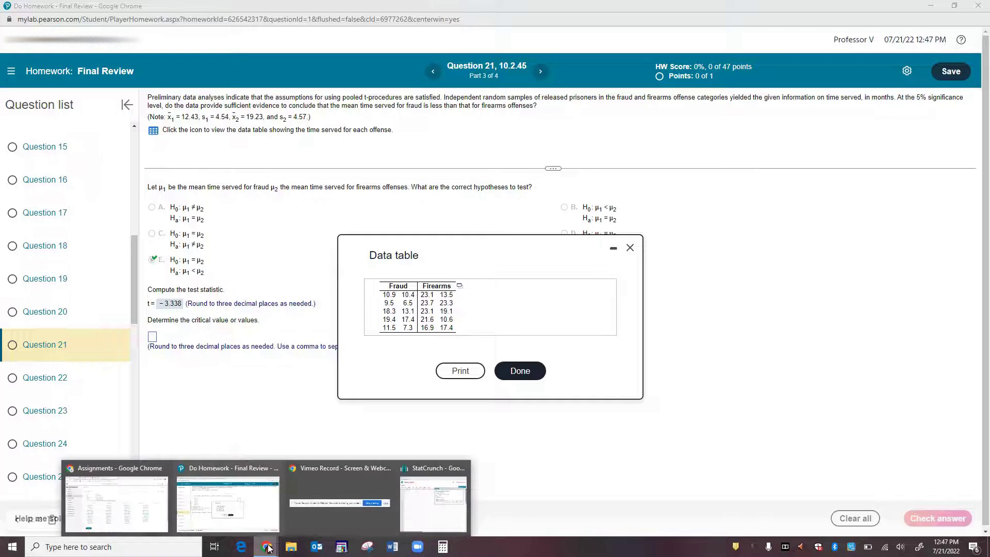
- Enter -1.734 as the critical value, dismiss the confirmation, and close the data table
click(439, 490)
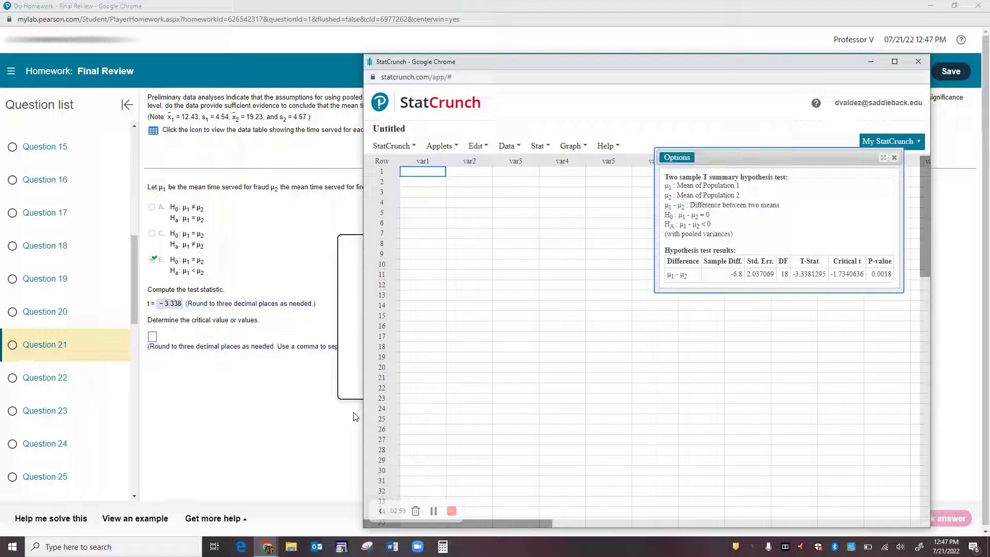
click(153, 338)
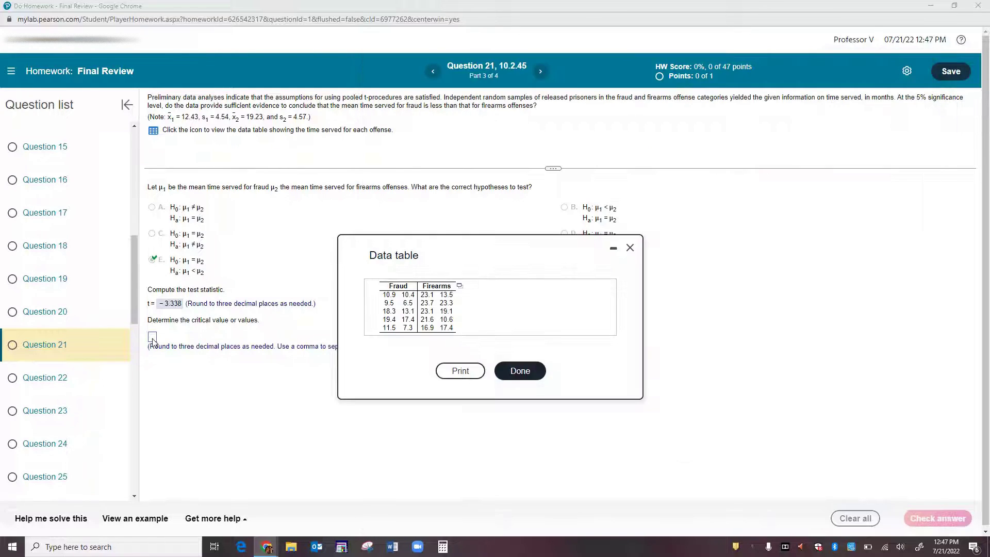
click(152, 338)
text(-1)
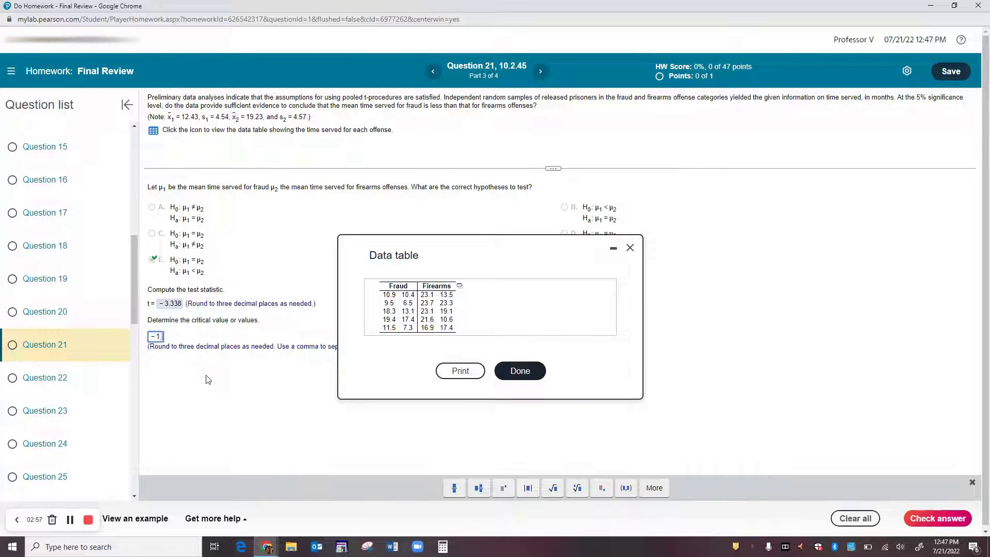
text(.734)
key(Return)
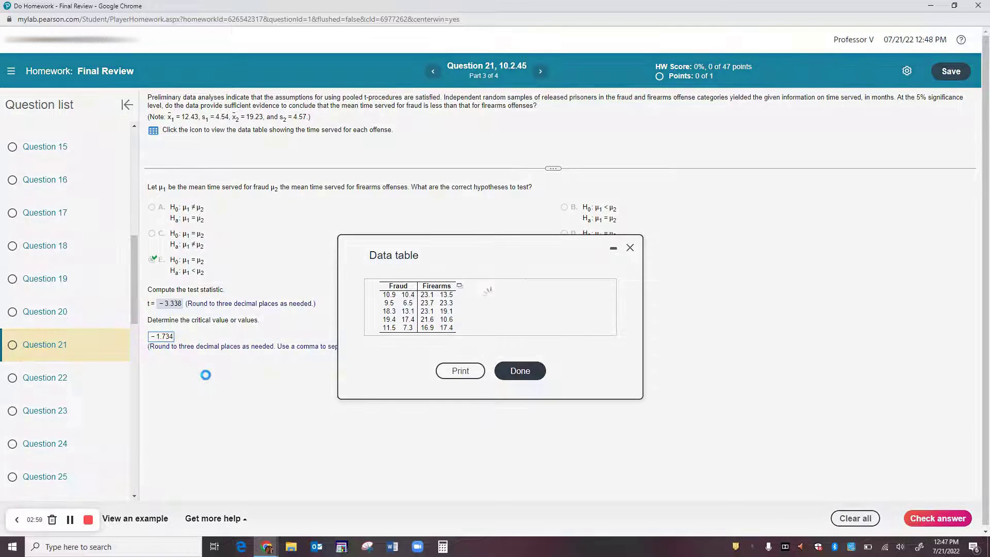
click(490, 316)
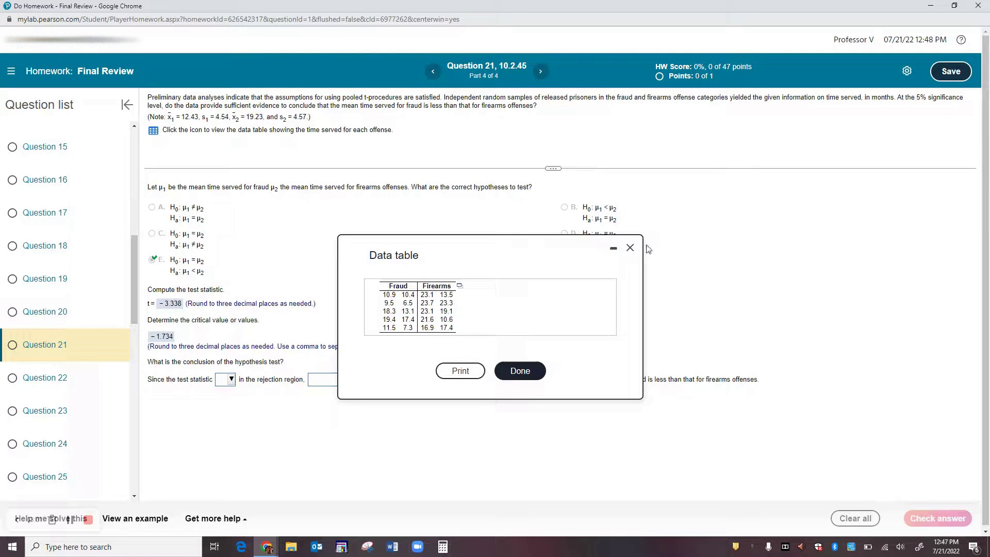
click(629, 247)
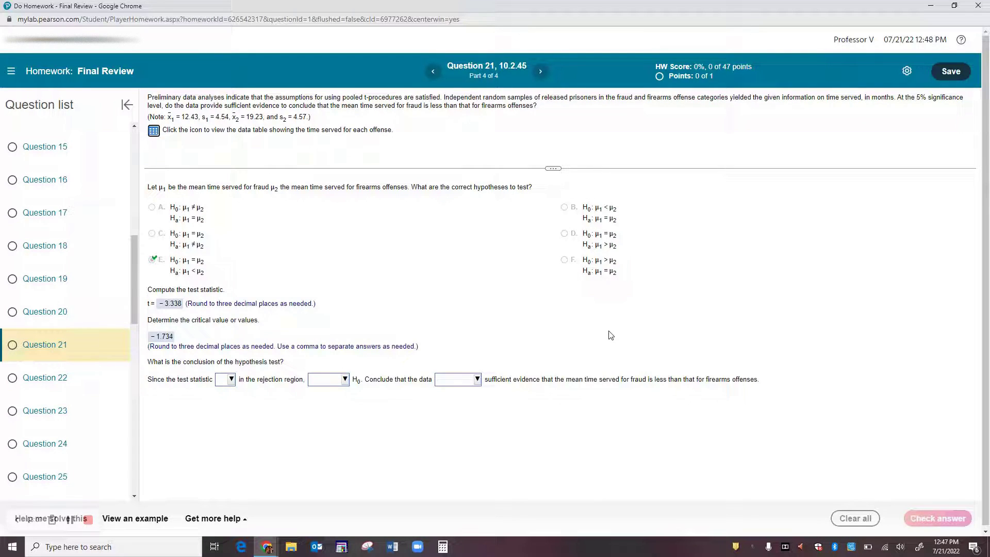
- Relaunch StatCrunch from the homework and open the T distribution calculator
click(212, 519)
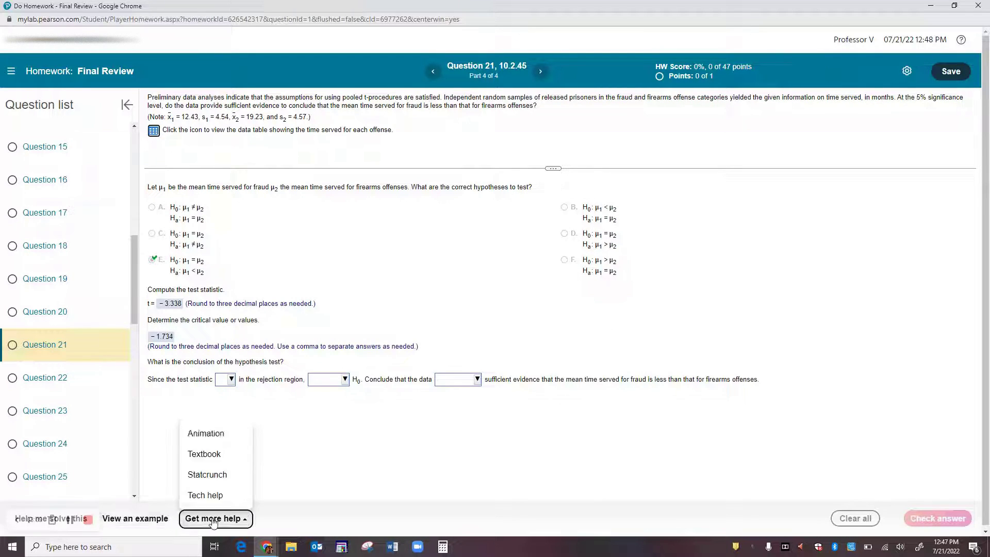
click(201, 475)
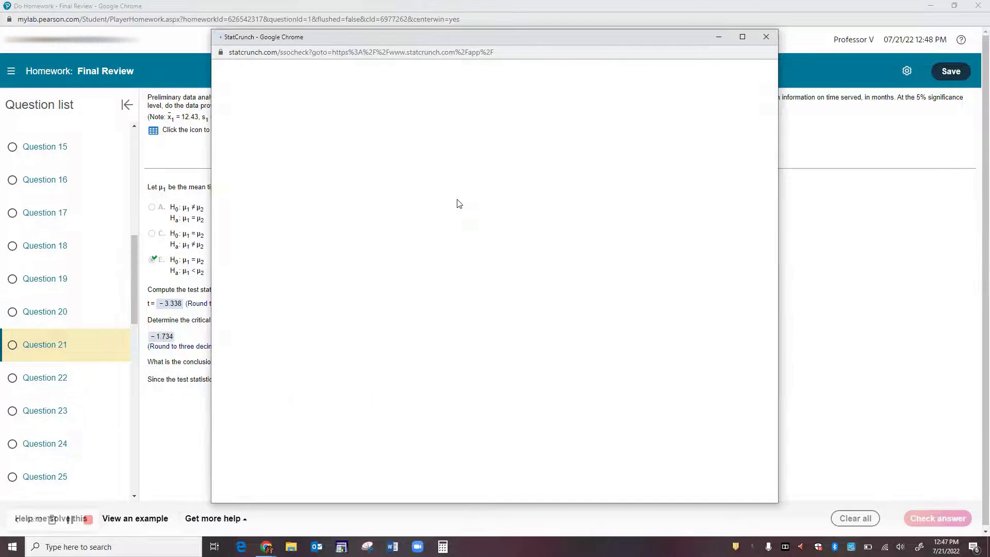
drag(515, 38, 714, 44)
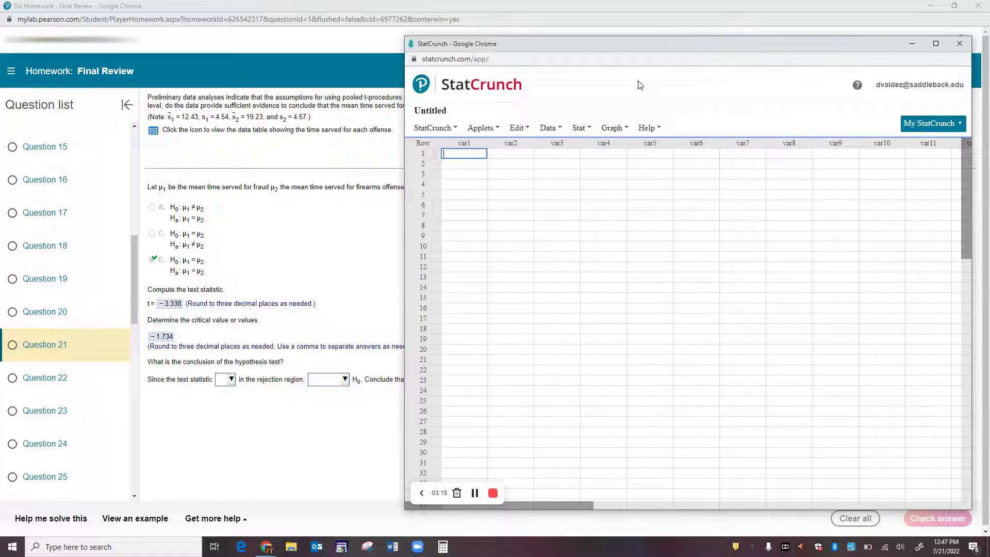
click(581, 129)
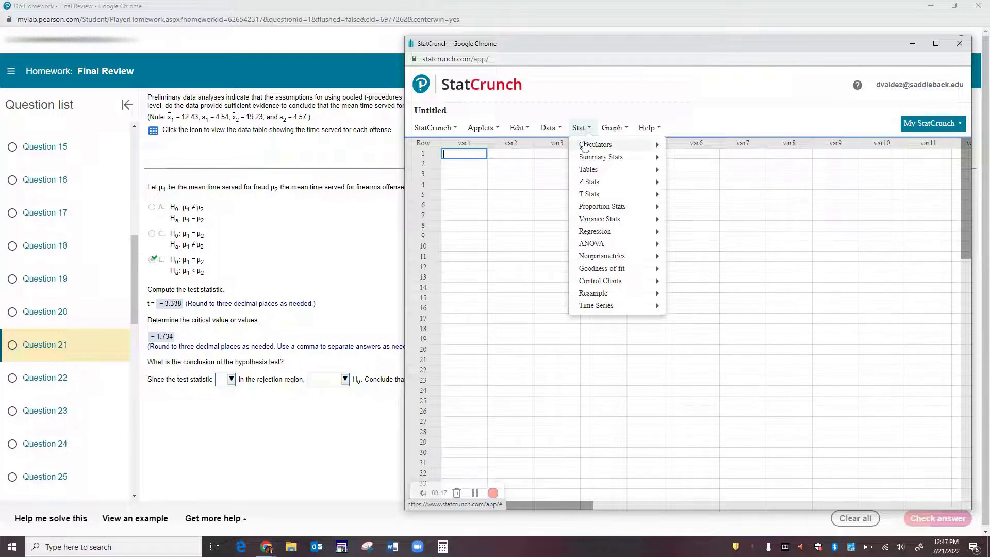
mouse_move(585, 147)
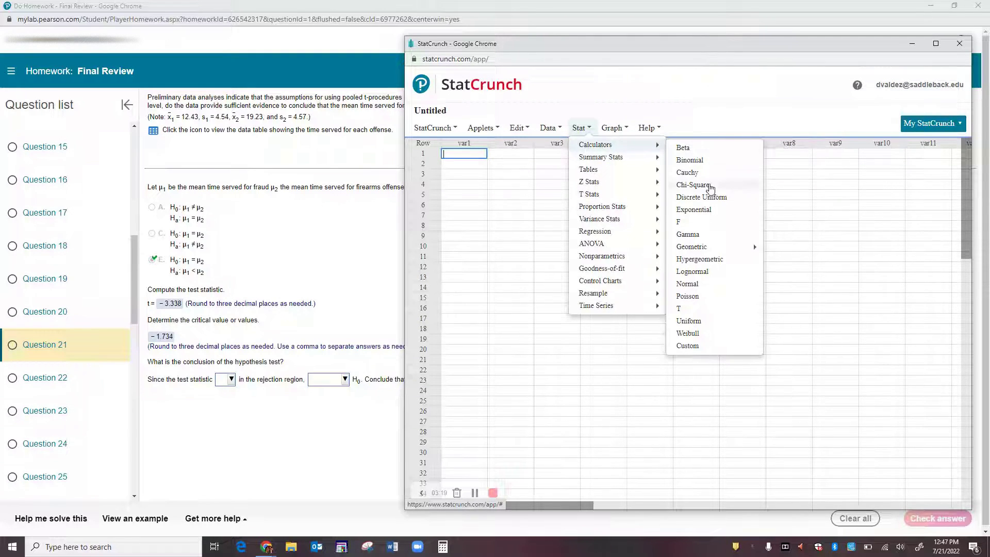
click(691, 308)
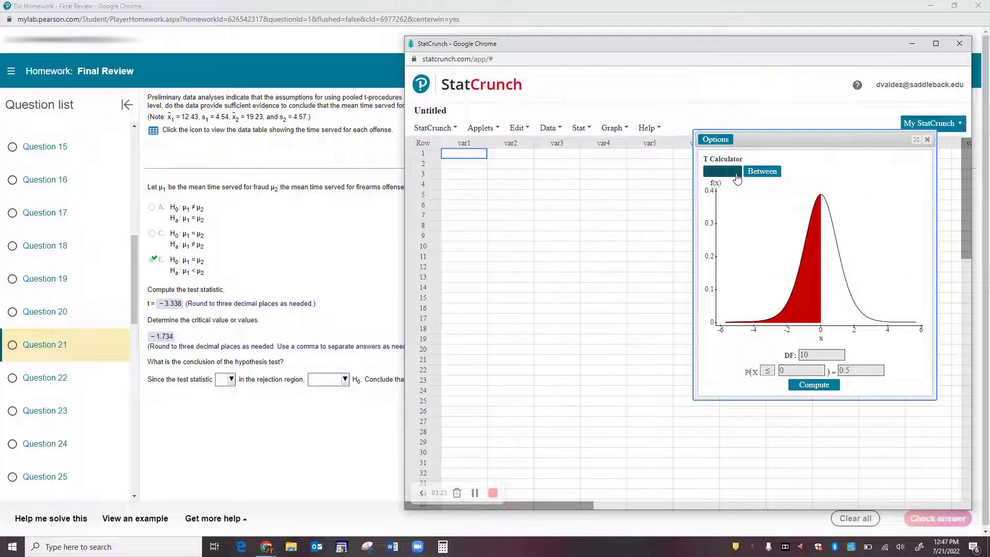
- Compute the 0.05 left-tail t value at 18 df (-1.7340636), then minimize StatCrunch
drag(818, 358, 798, 357)
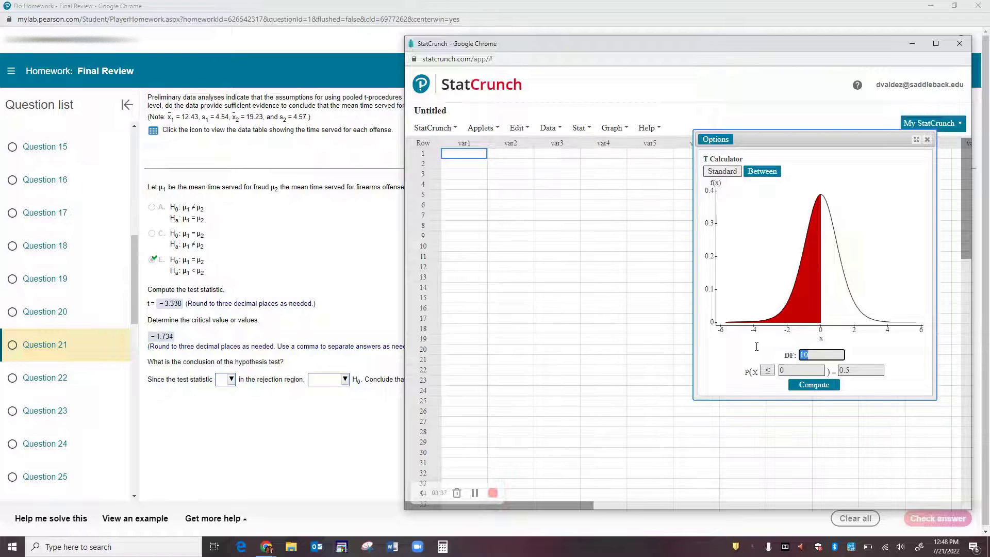
text(18)
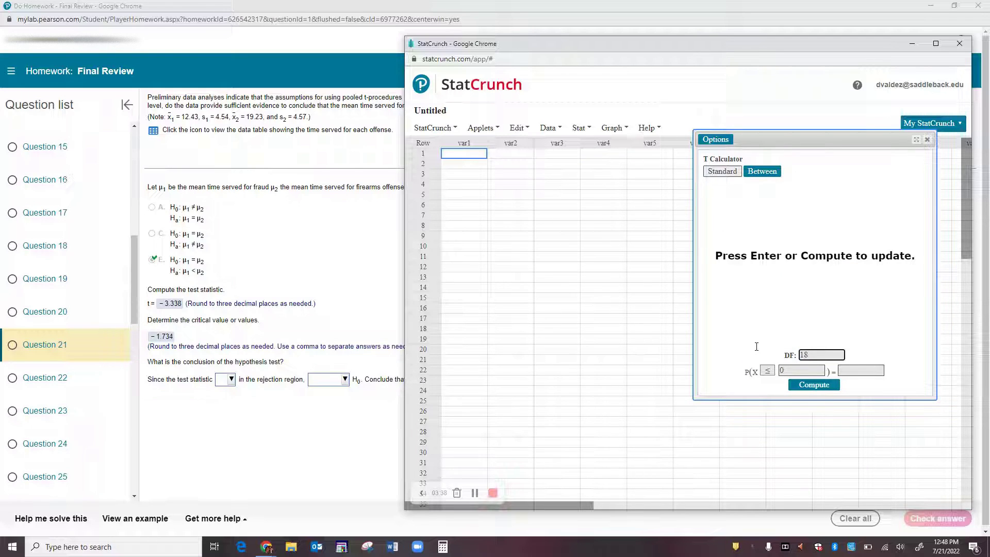
click(852, 371)
text(.)
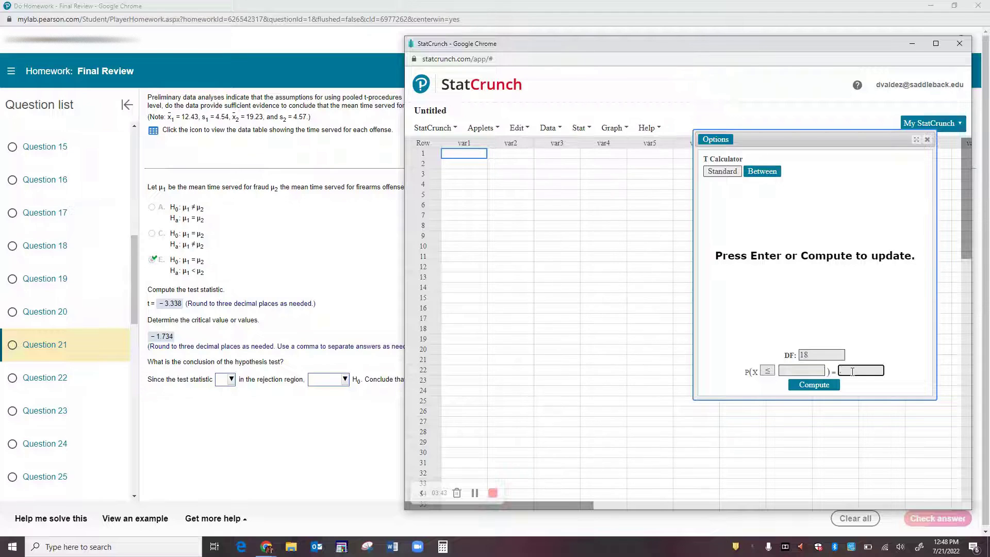
text(05)
click(792, 385)
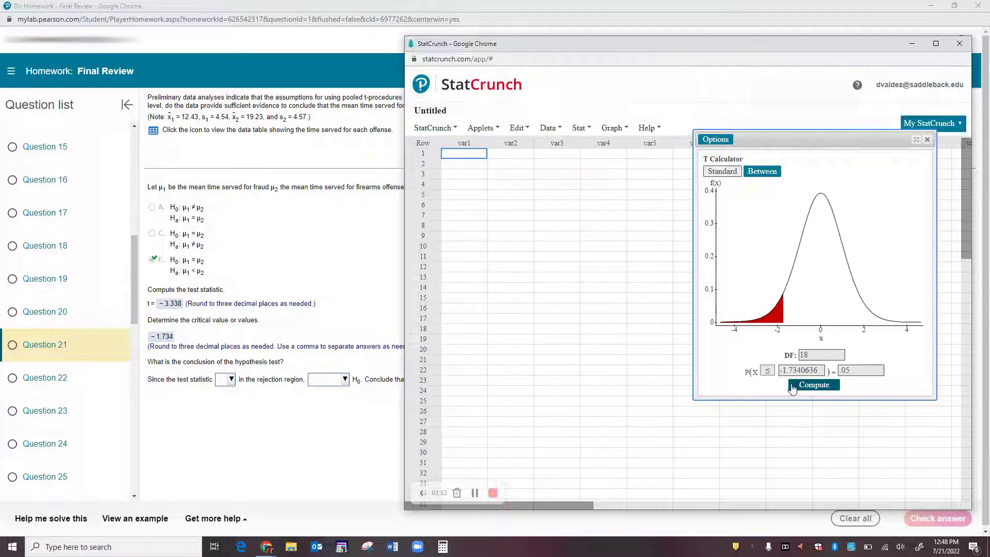
drag(821, 370, 779, 371)
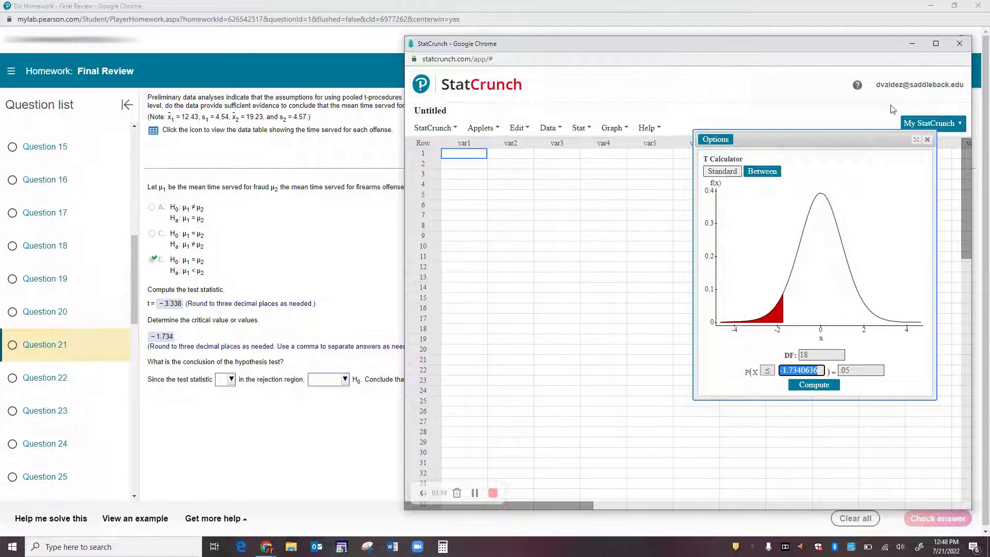
click(914, 43)
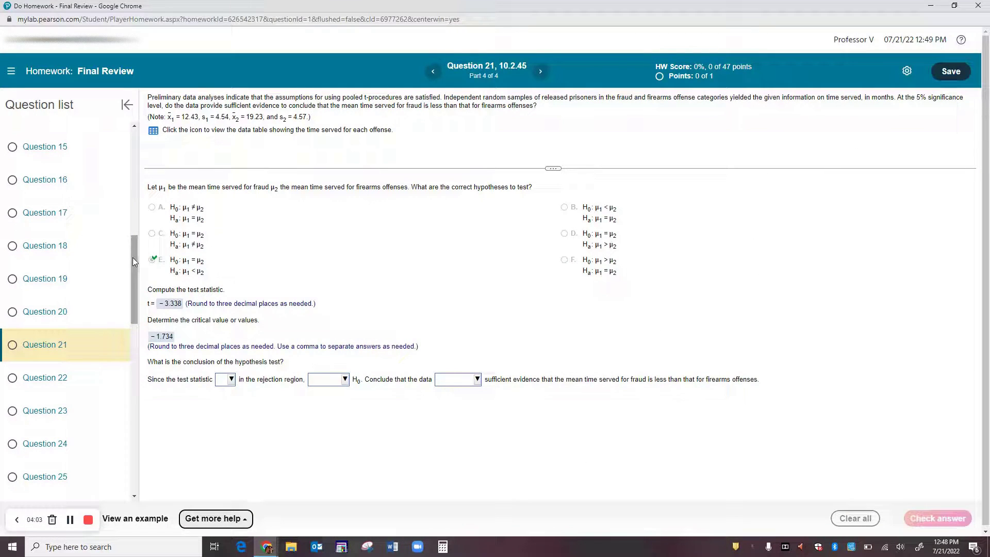
- Go to Question 31 from the question list, leaving the unfinished Question 21
drag(132, 258, 146, 332)
scroll(31, 290, down, 2)
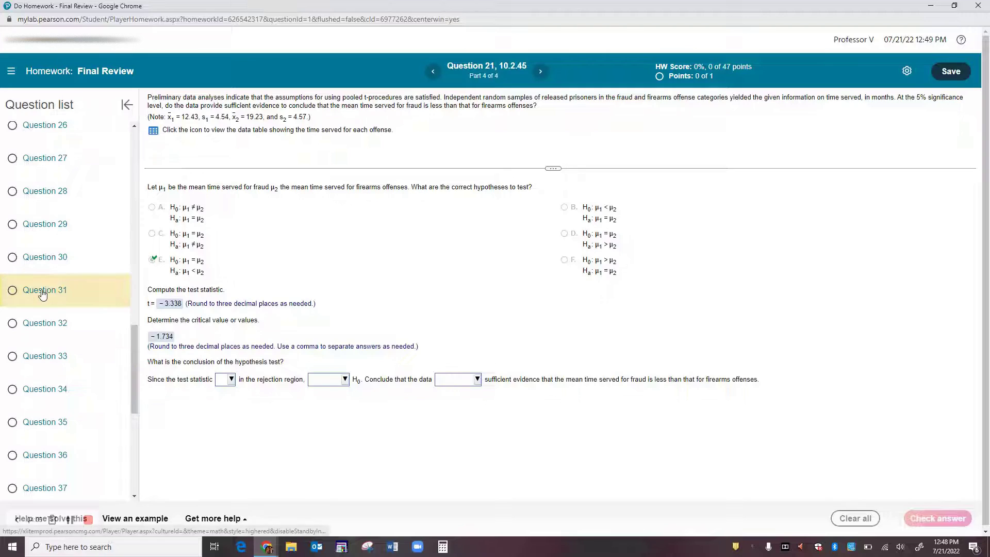
click(31, 289)
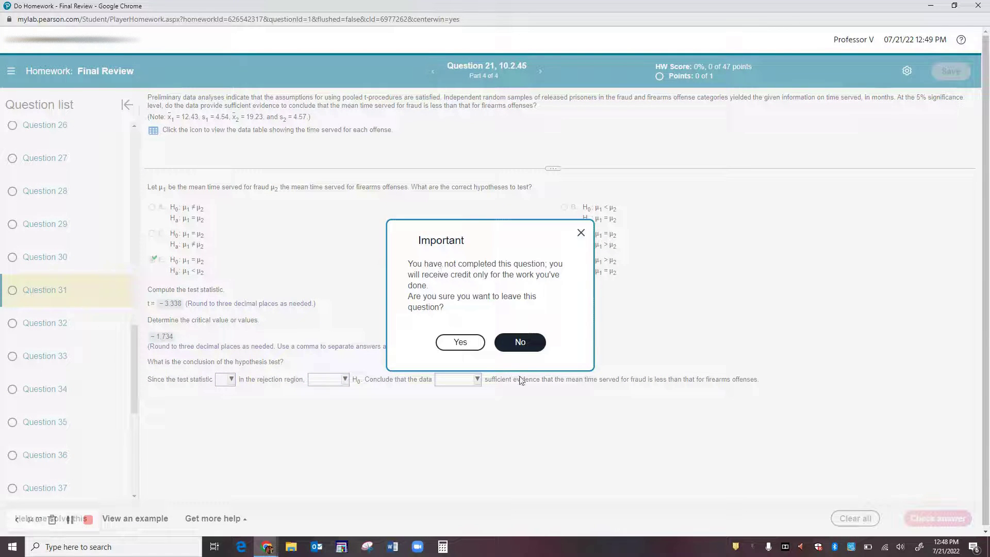
click(460, 342)
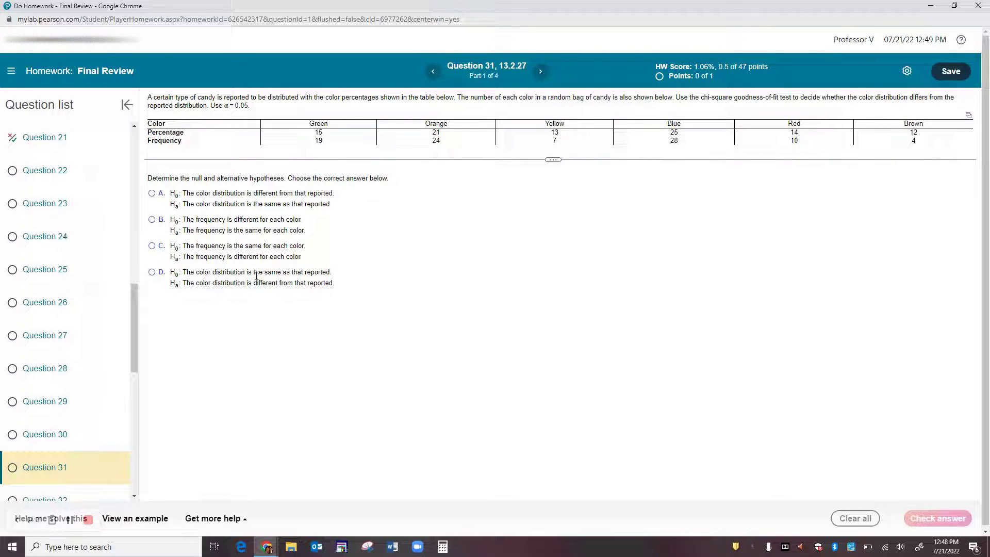
- Answer Question 31's hypotheses with option D and continue to the next part
click(151, 275)
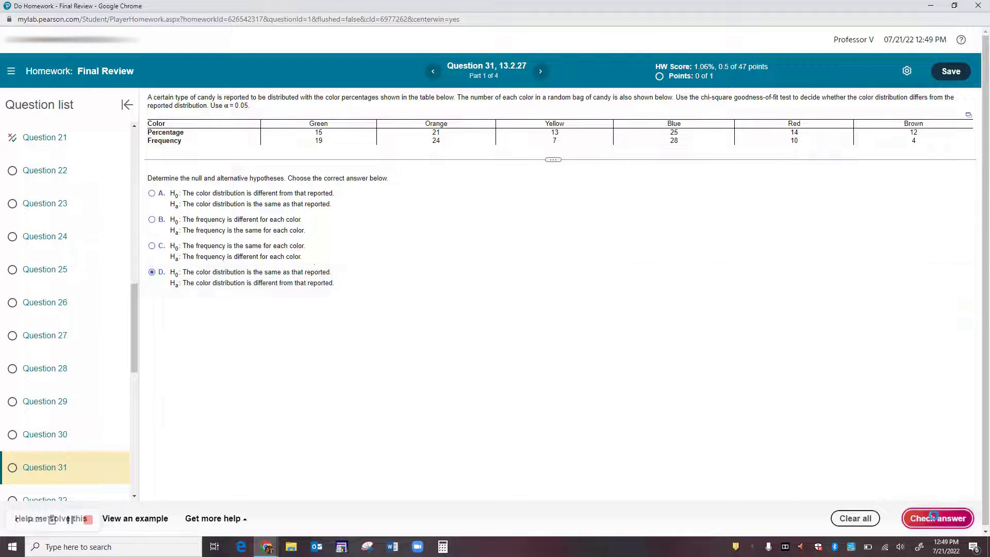
click(938, 518)
click(494, 323)
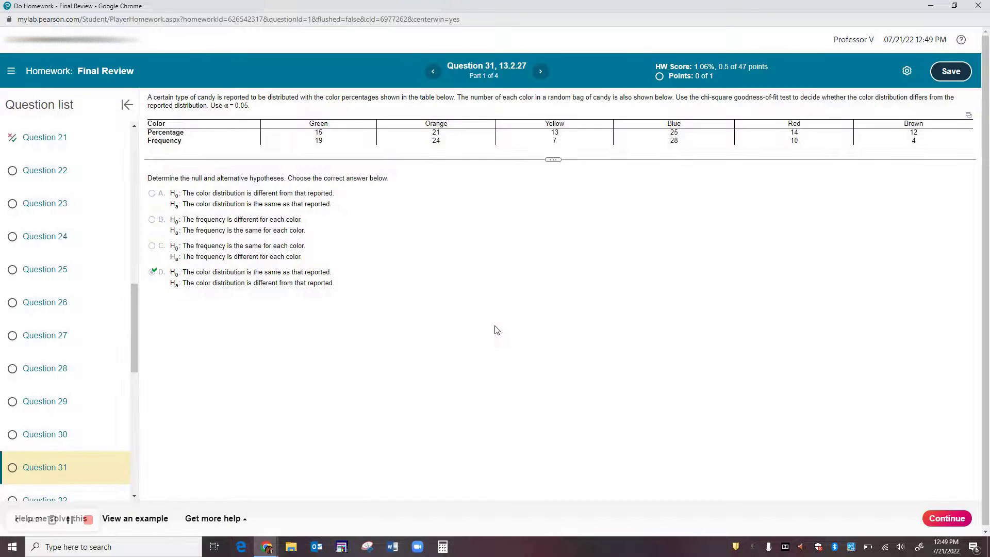
click(954, 518)
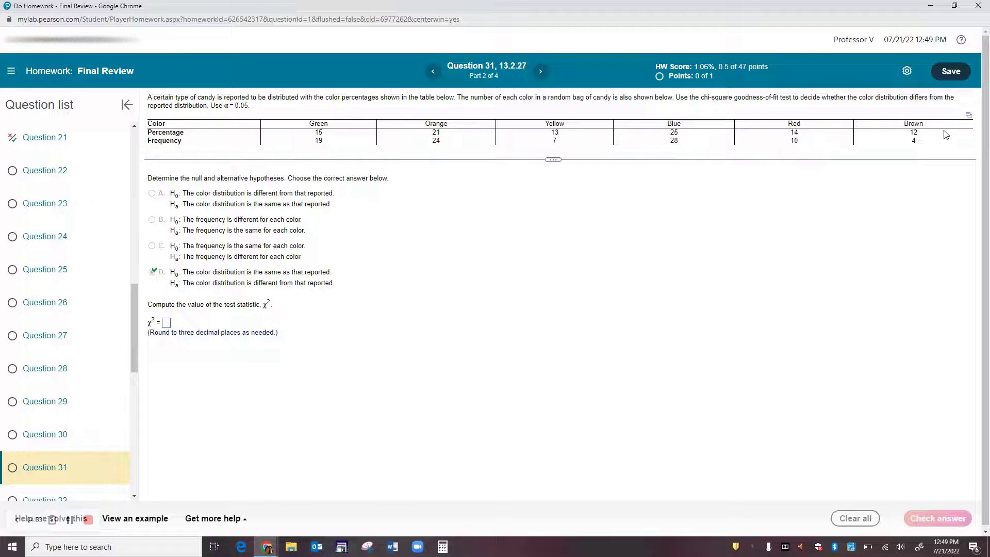
- Open the candy color table in StatCrunch
click(968, 116)
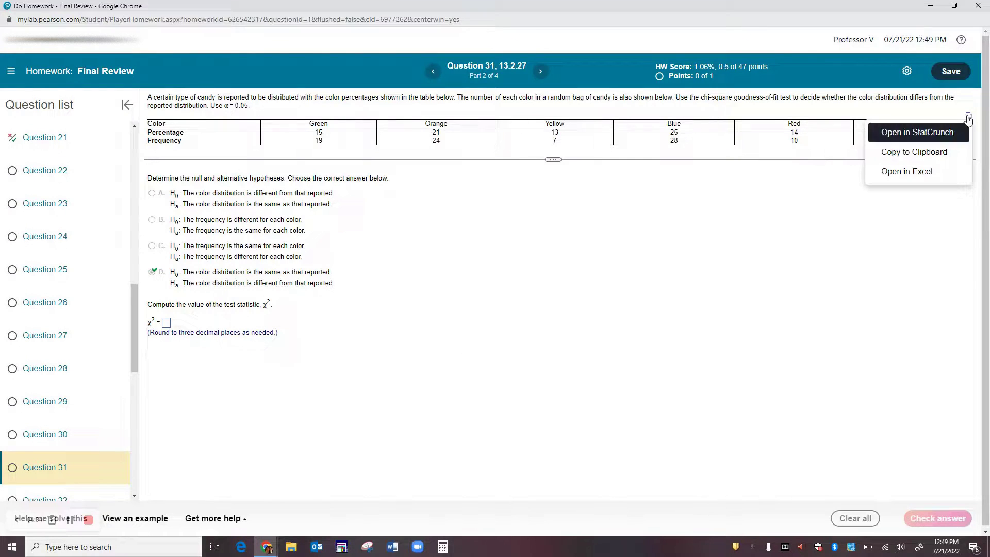
click(941, 133)
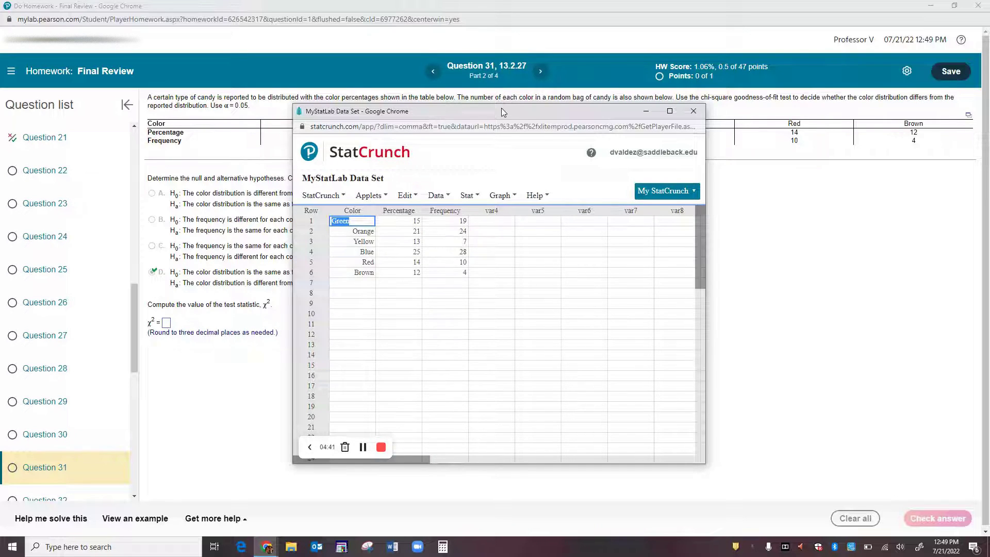
drag(502, 111, 644, 133)
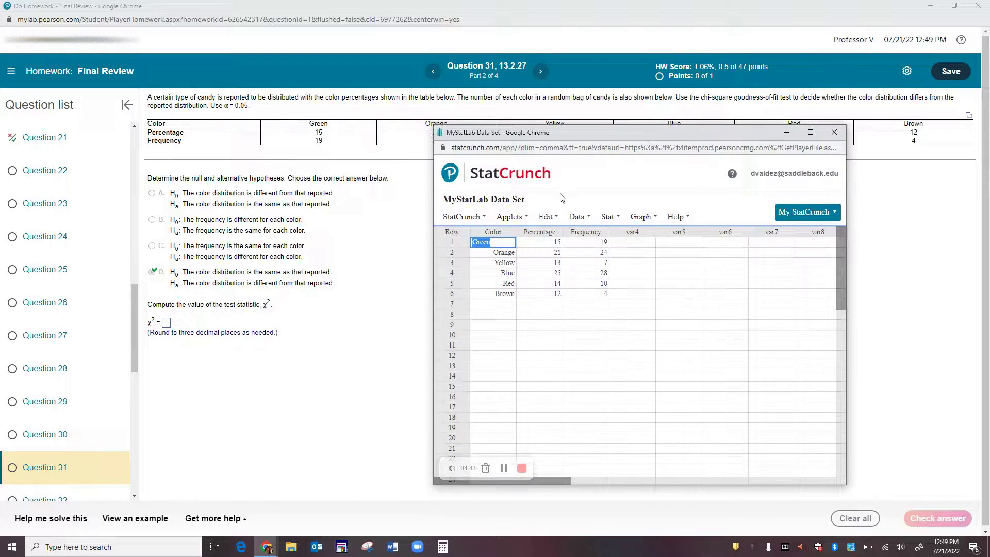
- Run chi-square goodness-of-fit with Frequency observed and Percentage expected, giving χ² = 11.370282
click(610, 218)
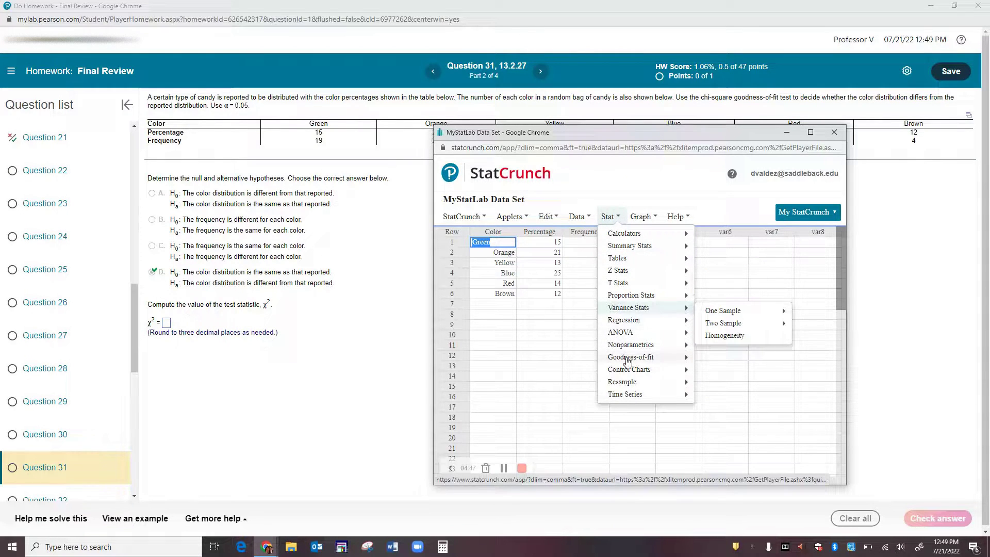
click(715, 360)
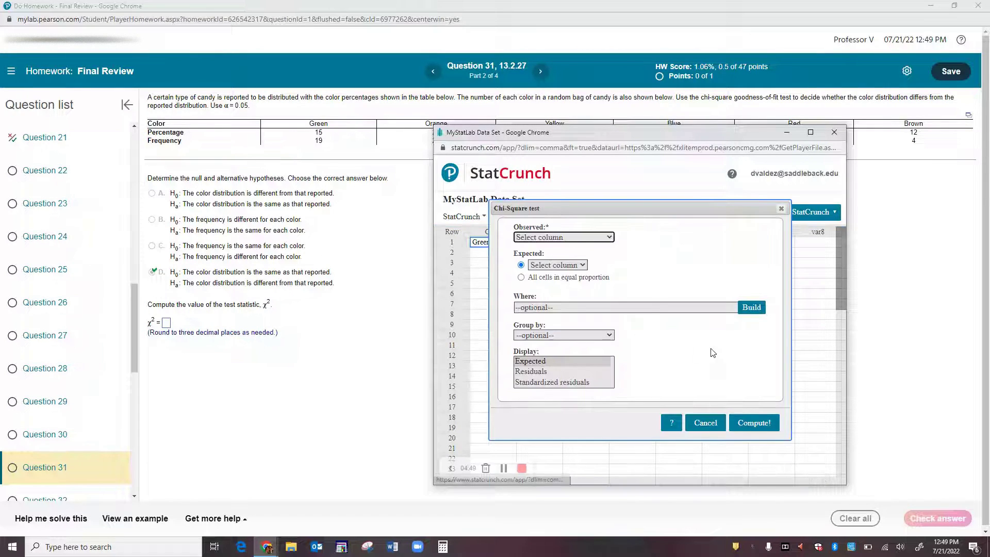
click(606, 239)
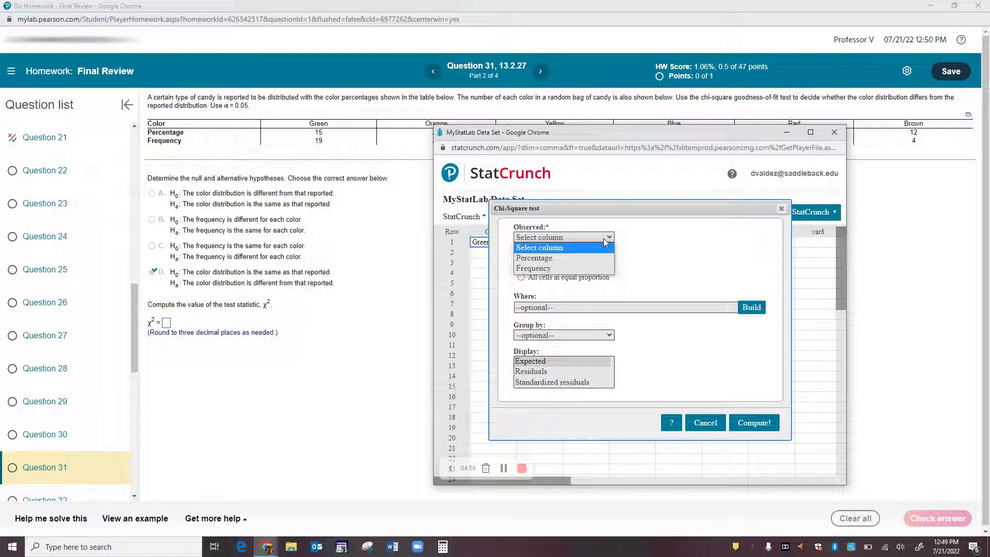
click(591, 264)
click(583, 265)
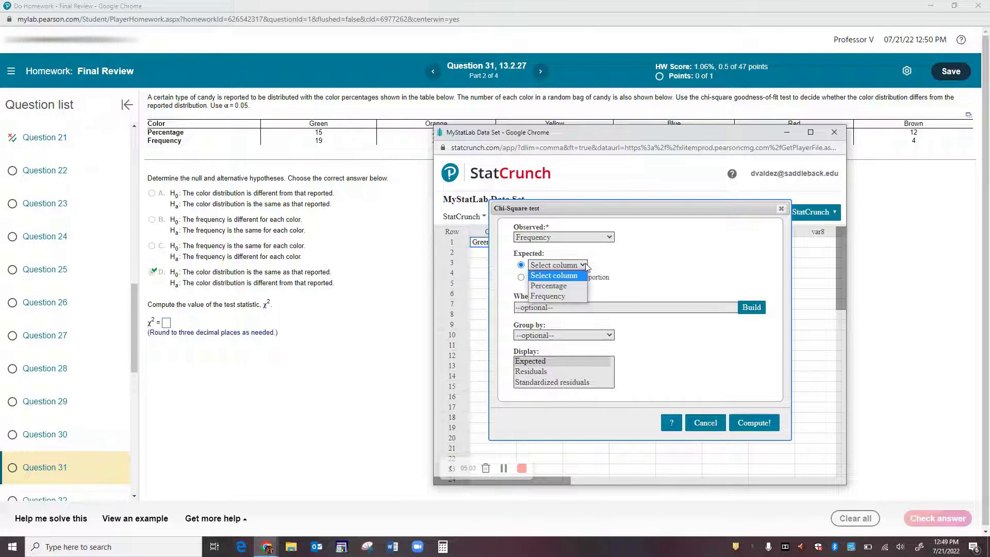
click(572, 285)
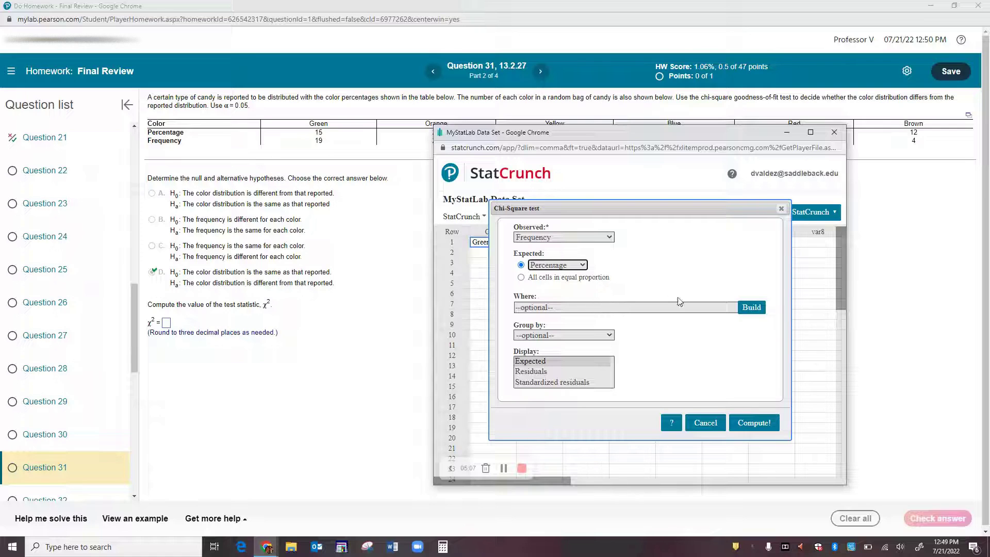
click(750, 417)
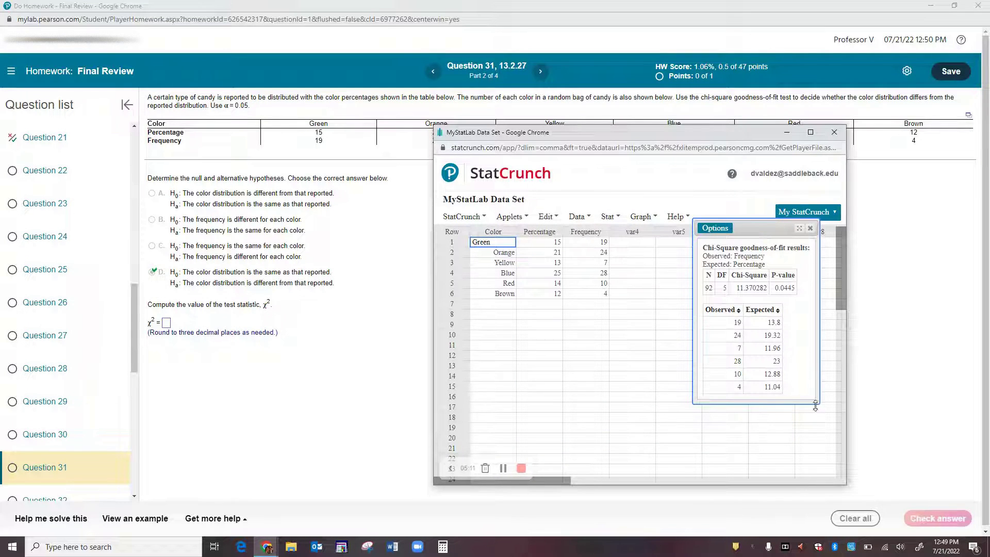
drag(816, 404, 831, 426)
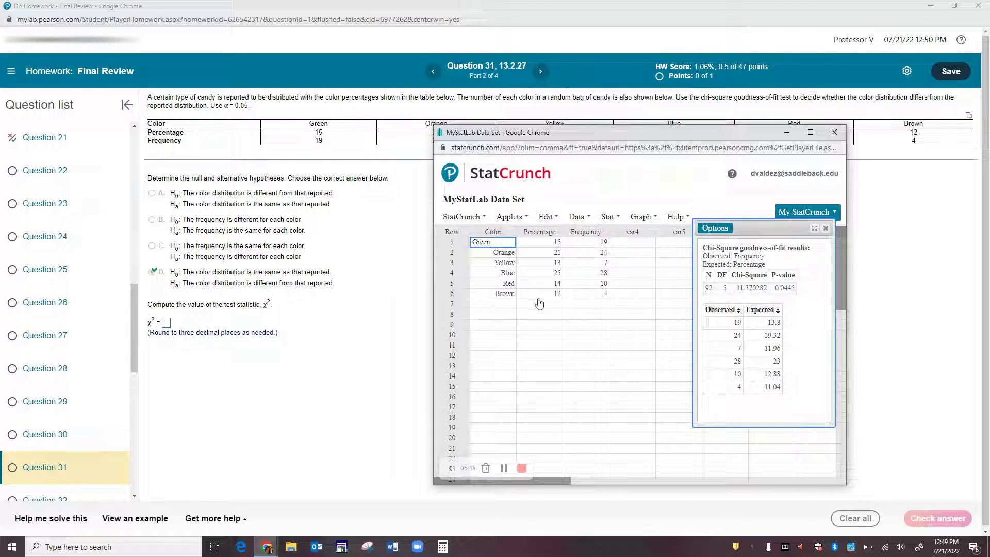
click(166, 323)
- Enter 11.370 as Question 31's χ² test statistic, confirm it correct, and launch StatCrunch
text(11.3)
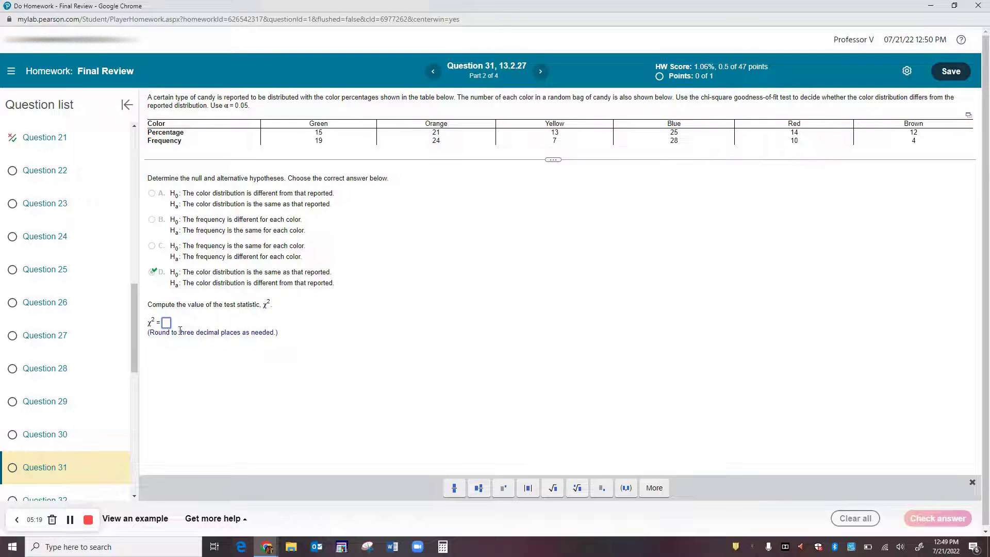
text(70)
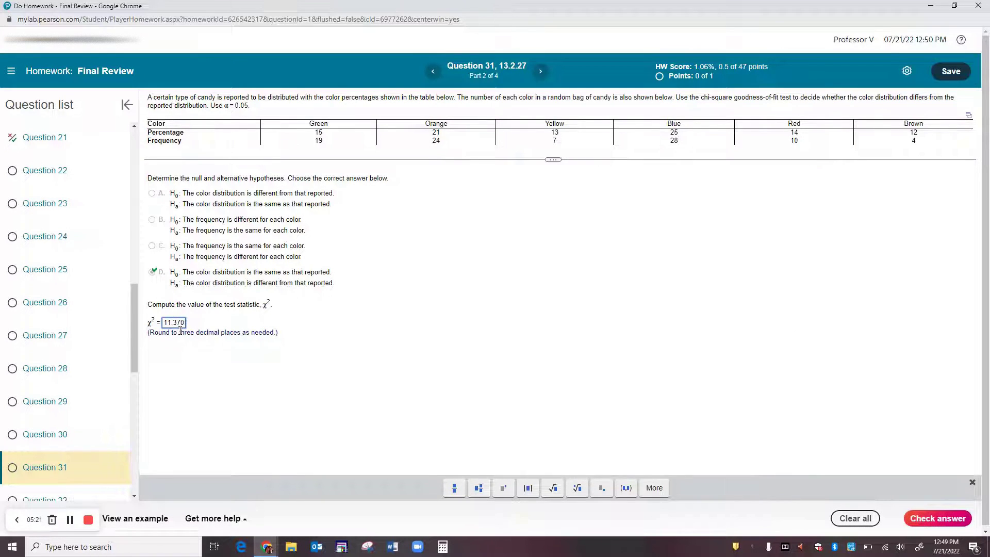
key(Return)
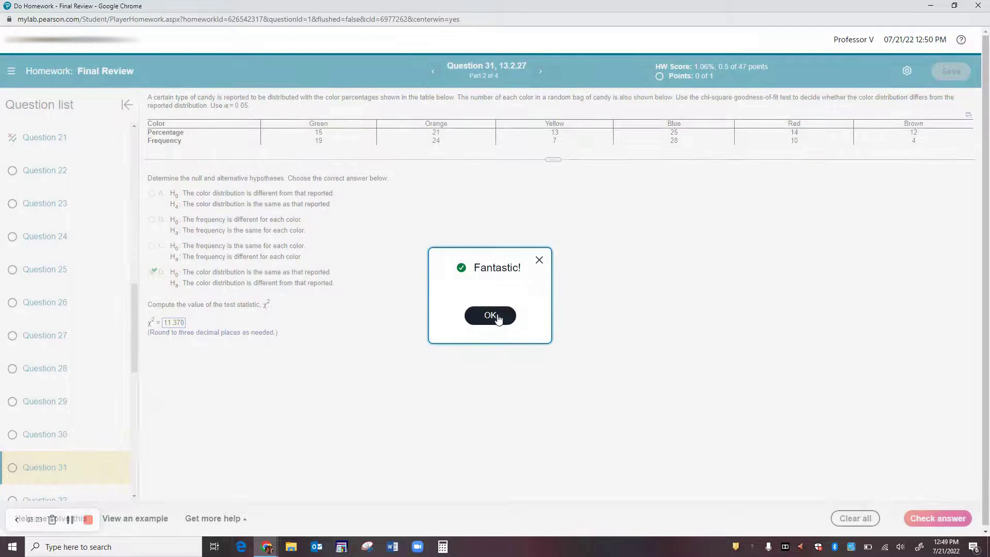
click(501, 315)
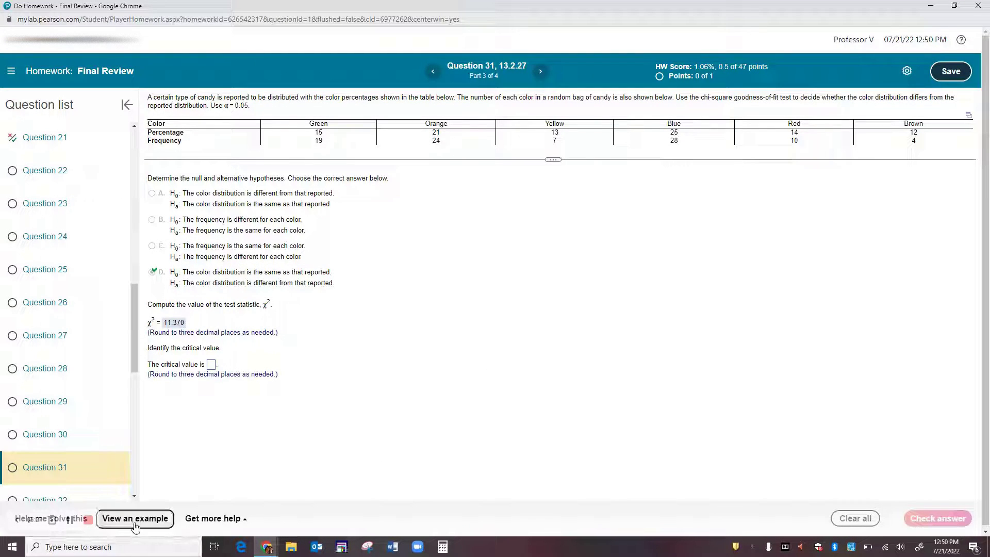
click(213, 518)
click(221, 474)
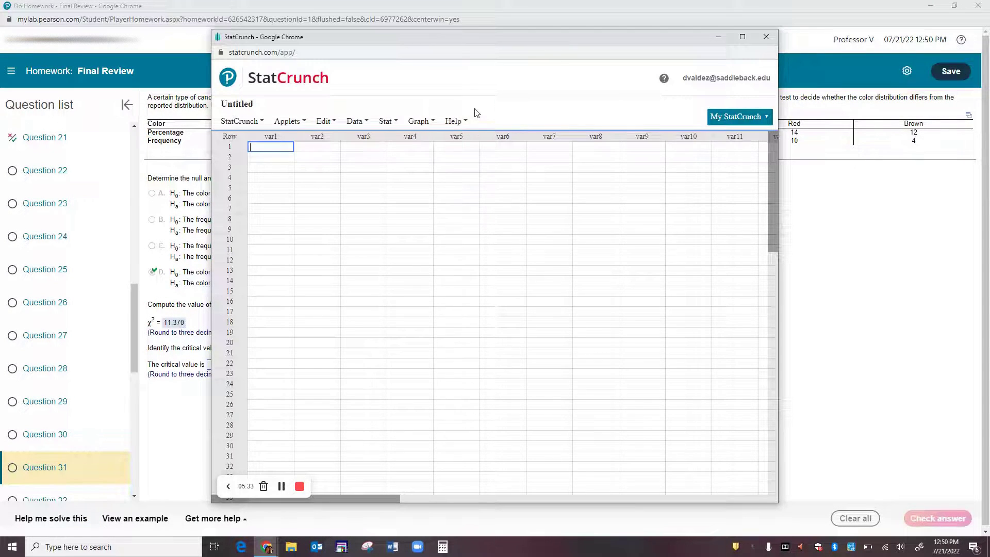
- Open StatCrunch's Chi-Square calculator and set it to a right-tail (≥) probability
click(386, 121)
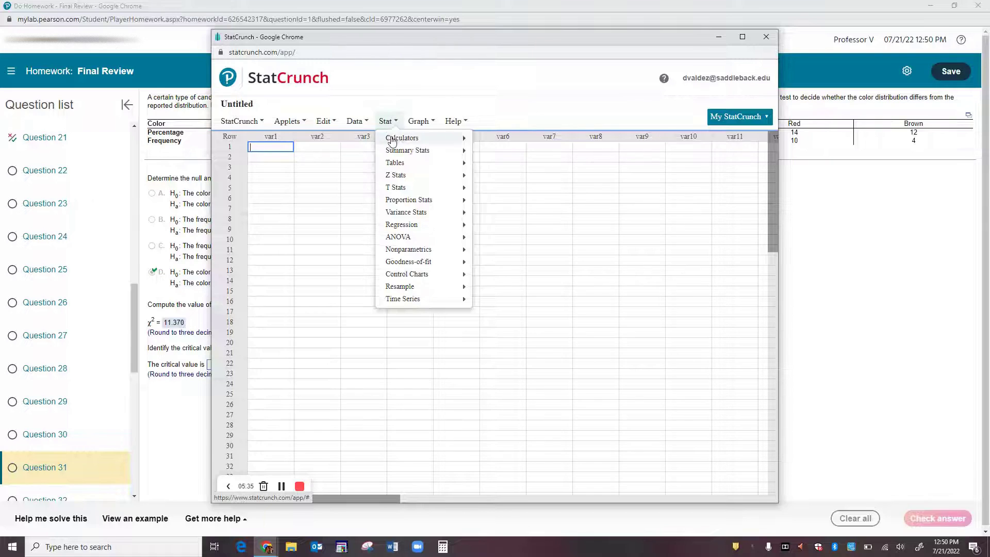
mouse_move(396, 141)
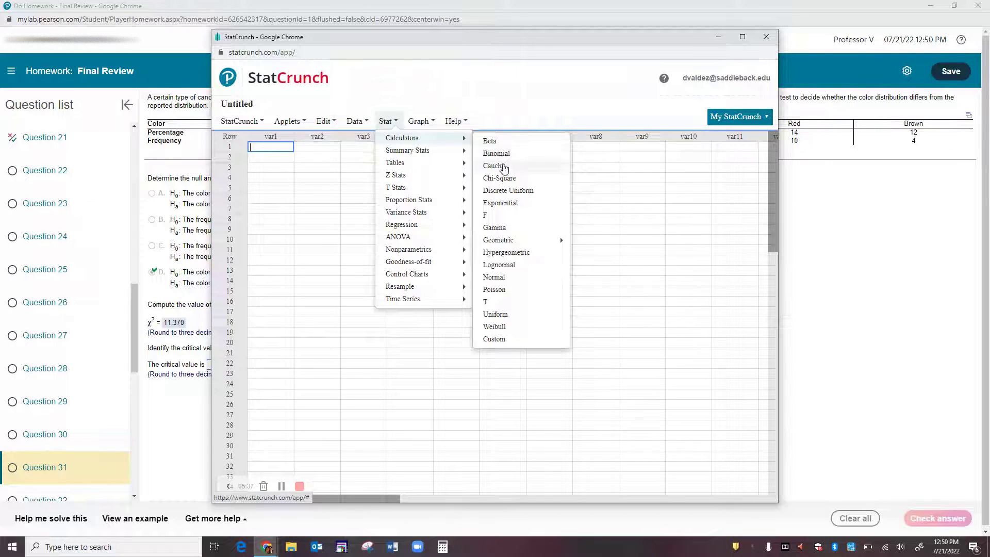
click(509, 181)
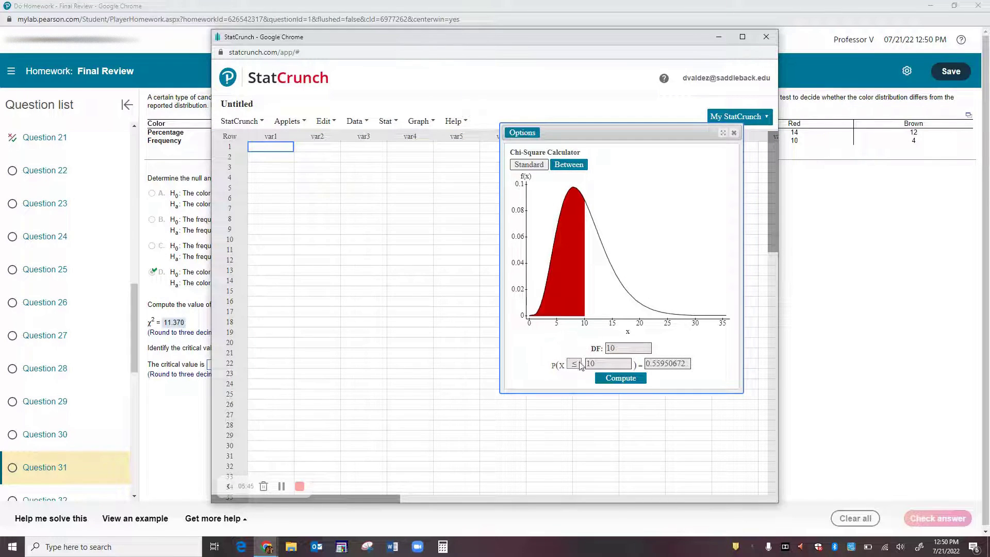
click(576, 364)
click(575, 384)
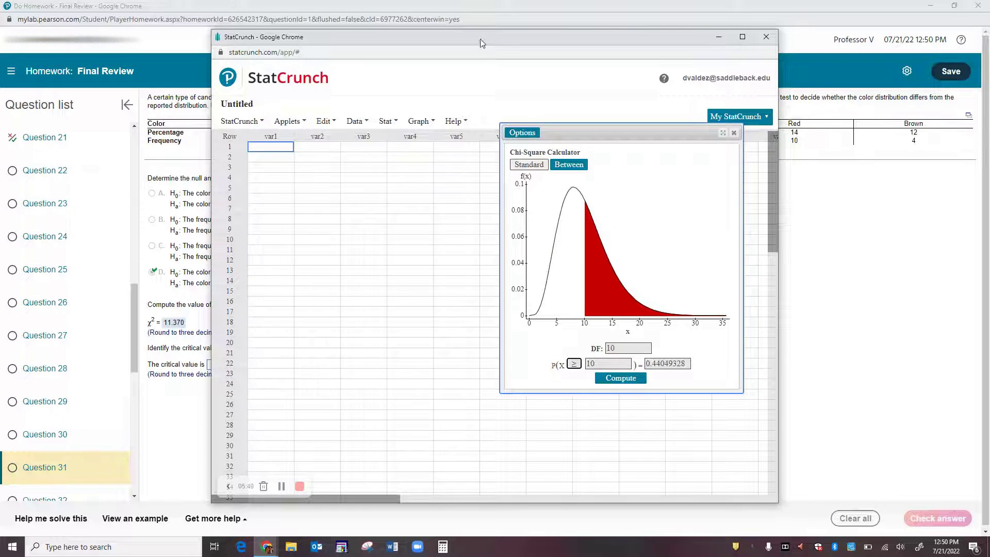
- Compute the critical value for 5 df and 0.05 tail area: 11.070498
drag(475, 36, 485, 177)
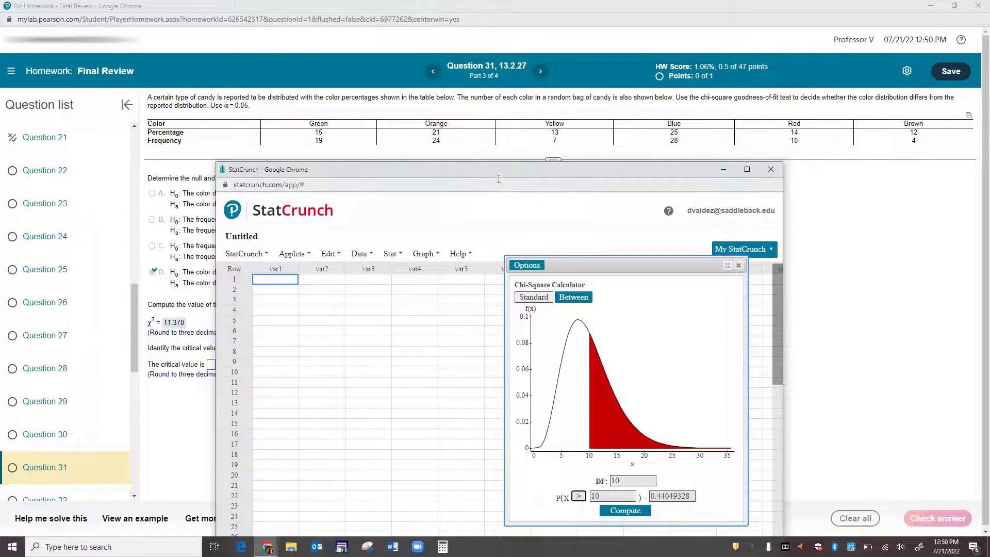
drag(497, 174, 522, 59)
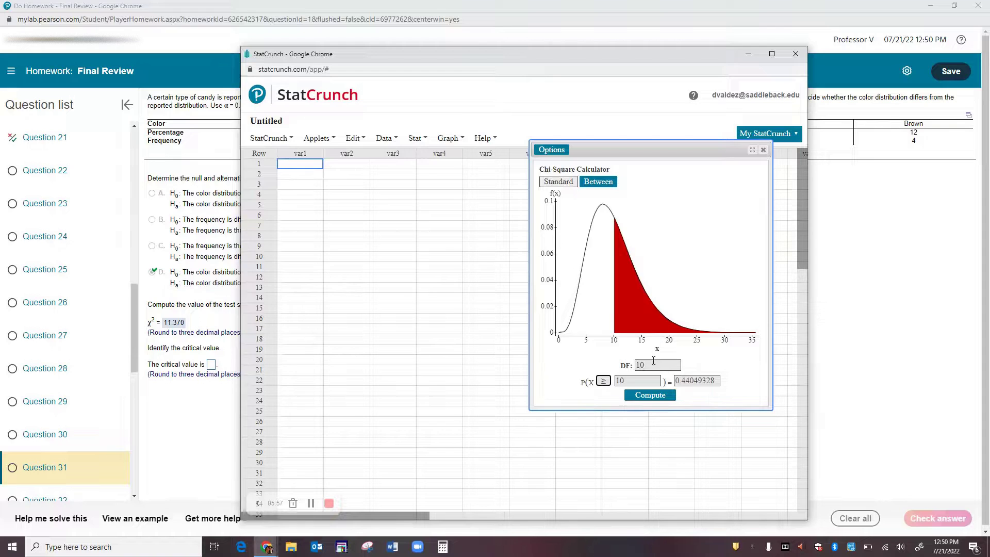
drag(660, 366, 626, 361)
text(5)
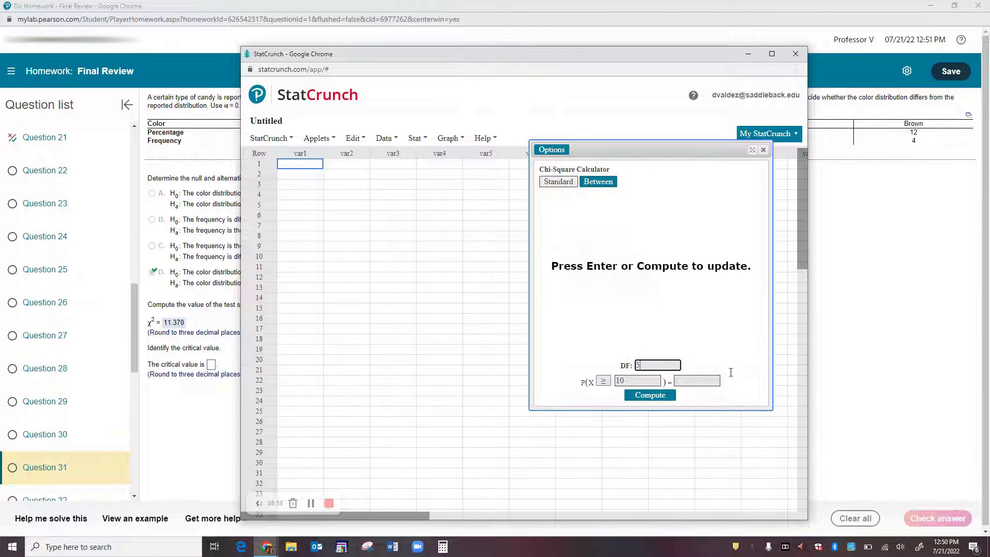
click(699, 380)
text(.05)
key(Return)
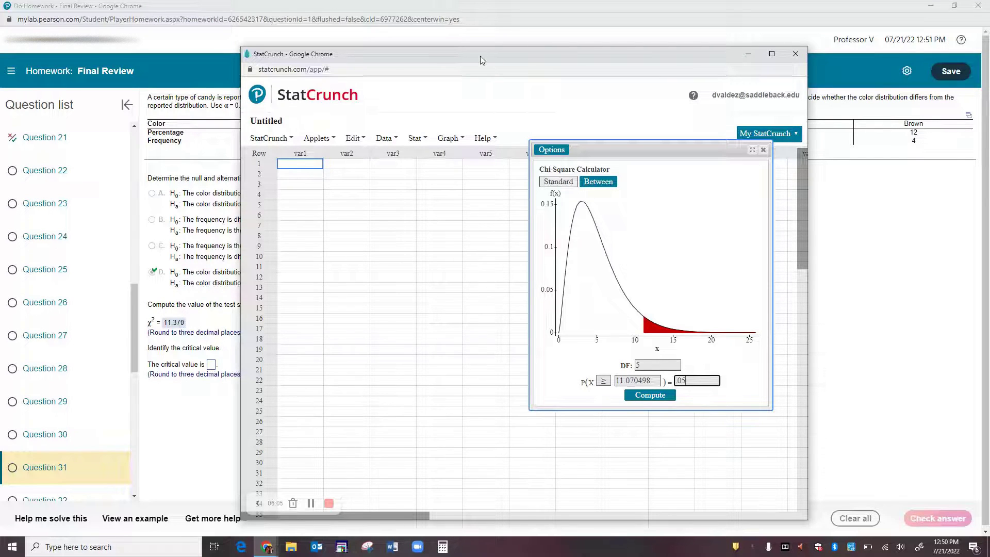
drag(481, 56, 615, 36)
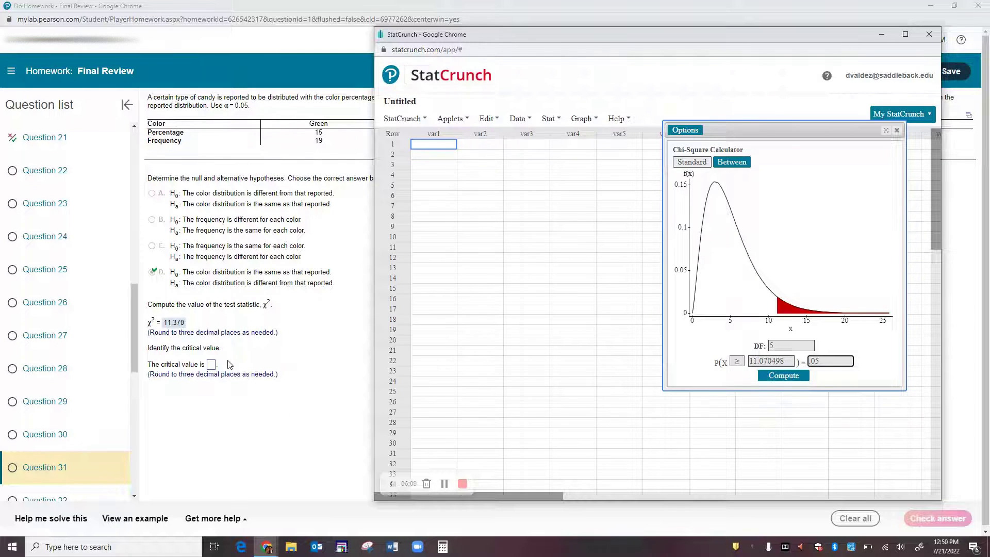
- Enter 11.070 as Question 31's critical value and check it
click(212, 365)
text(11.070)
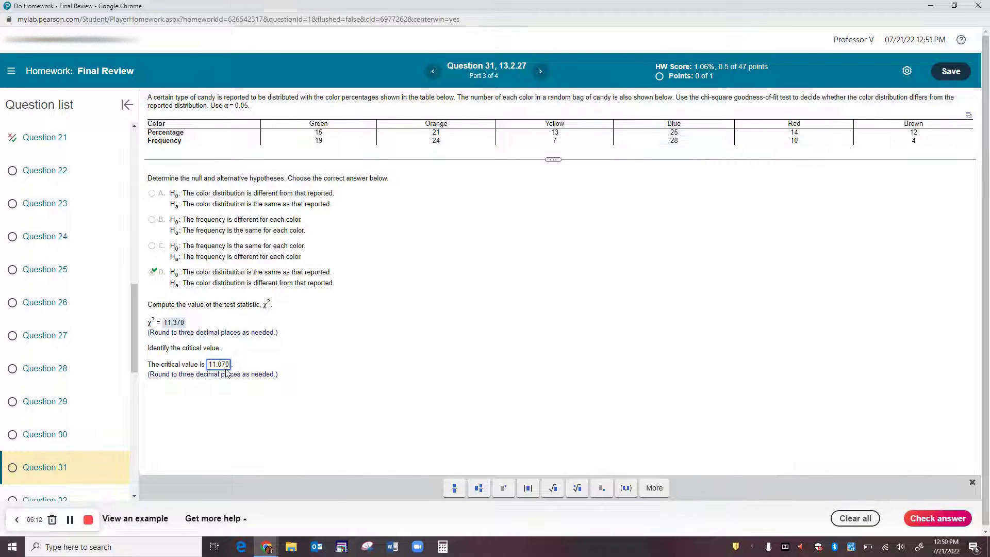
key(Return)
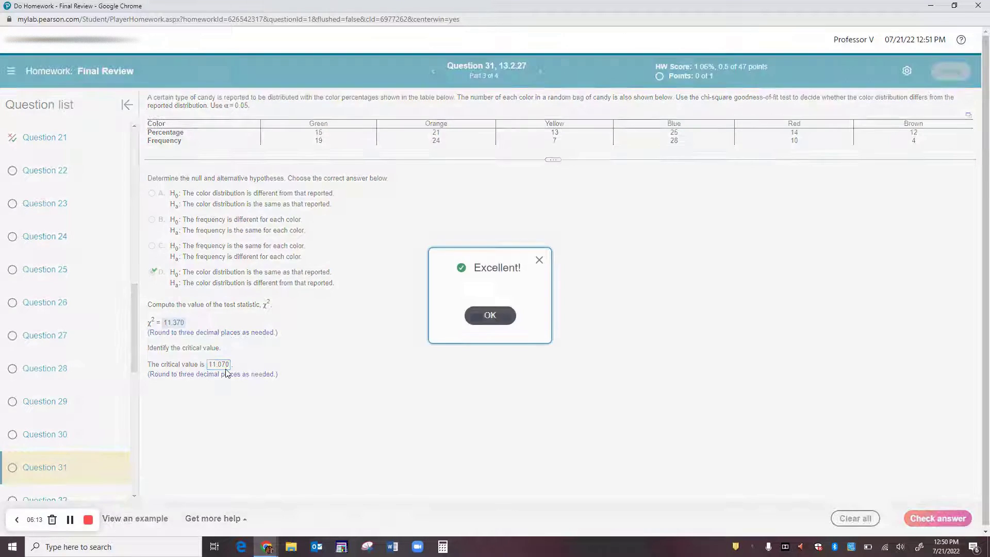